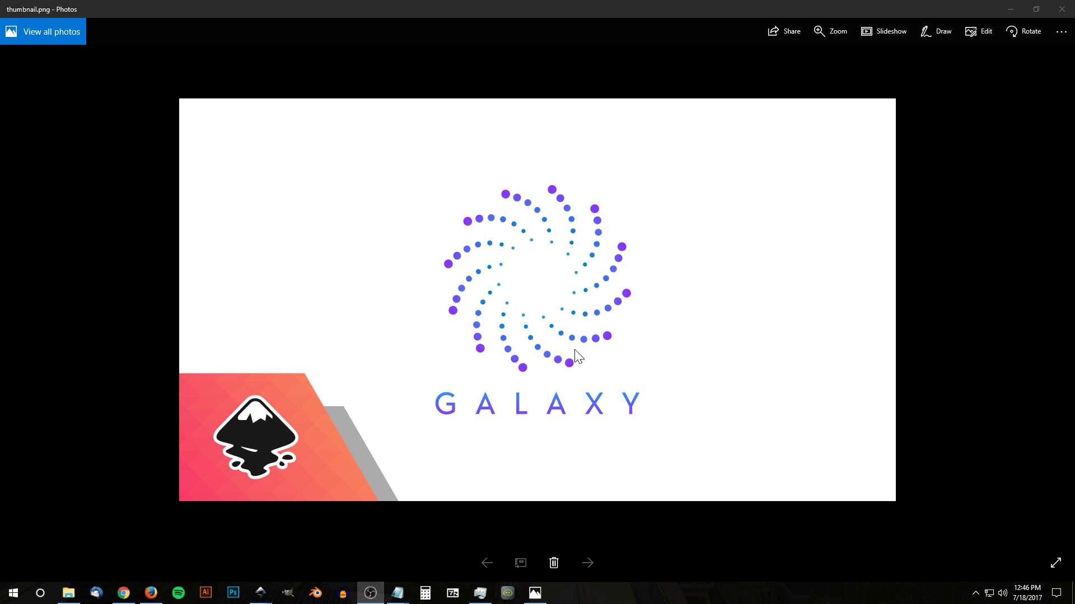
Step: Switch from the galaxy logo in Photos to the blank 'New document 1' Inkscape window
mouse_move(259, 602)
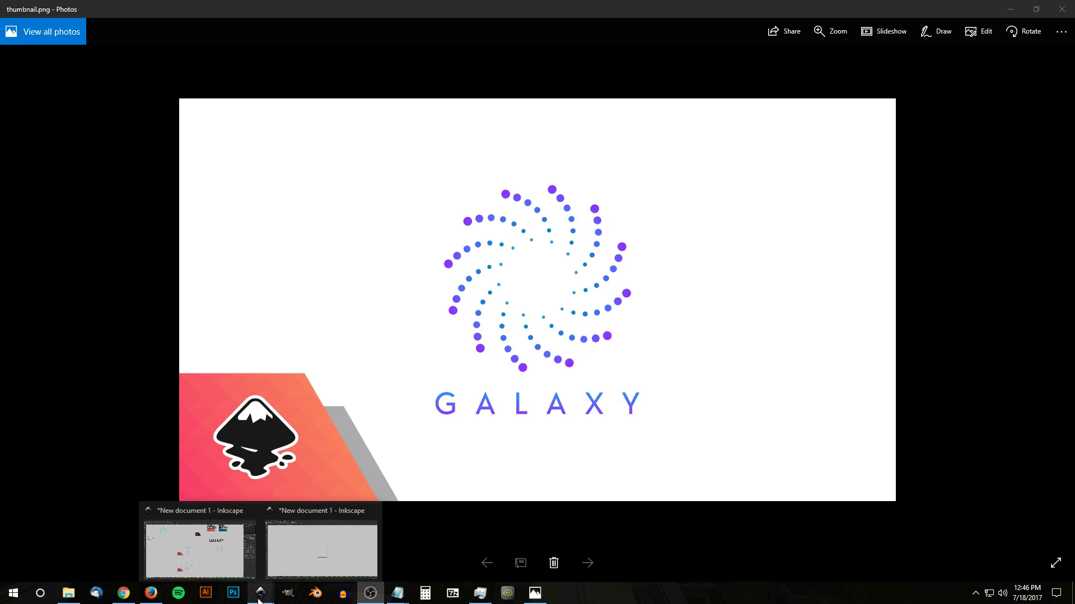
left_click(317, 548)
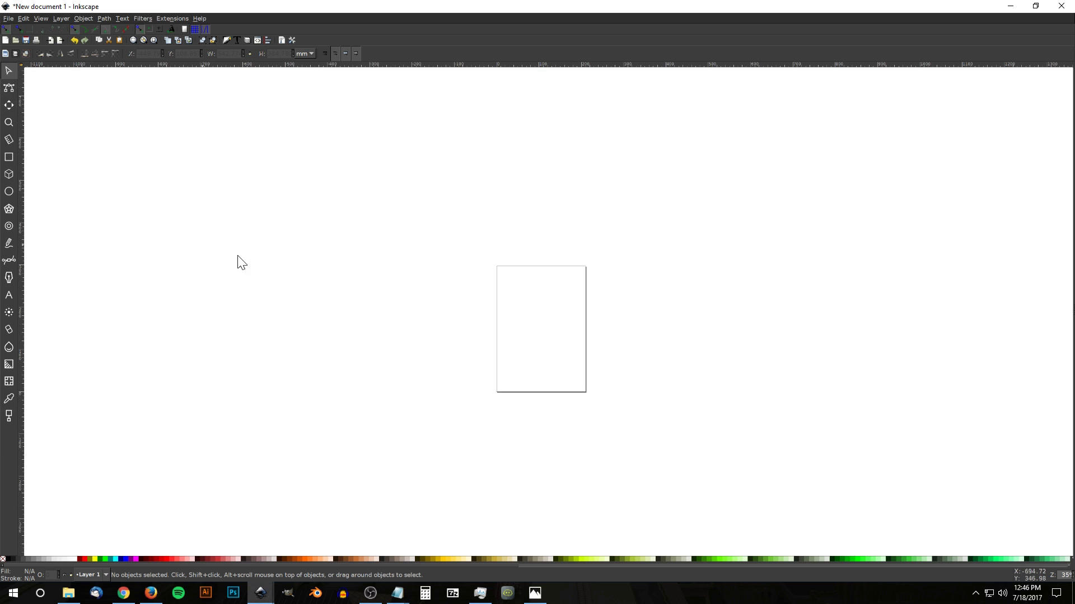
Step: In Document Properties, set display units to px and turn off Show page border
left_click_drag(375, 276, 367, 280)
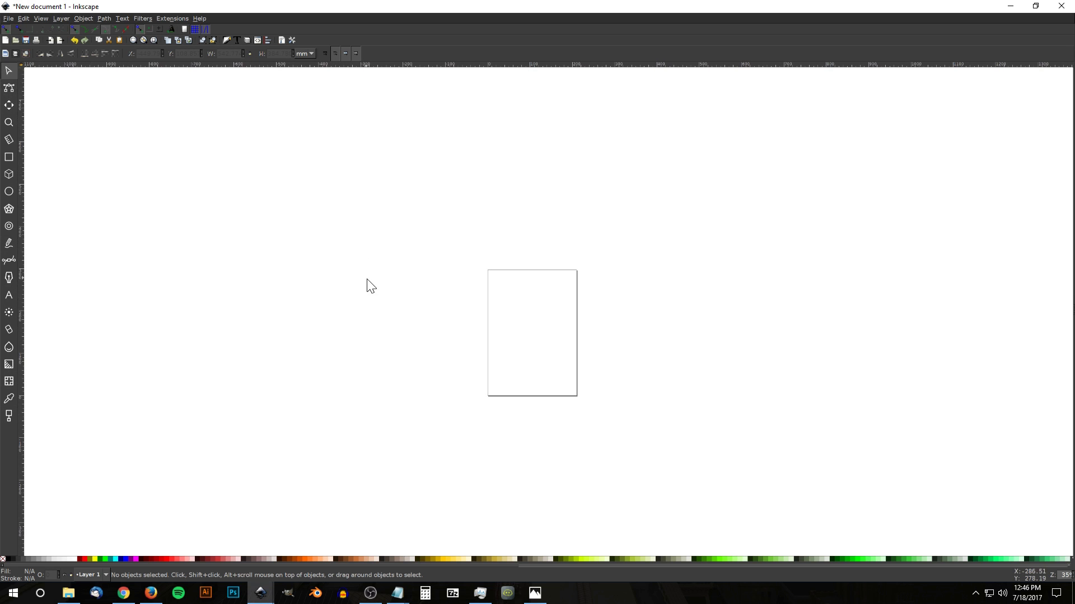
left_click(9, 19)
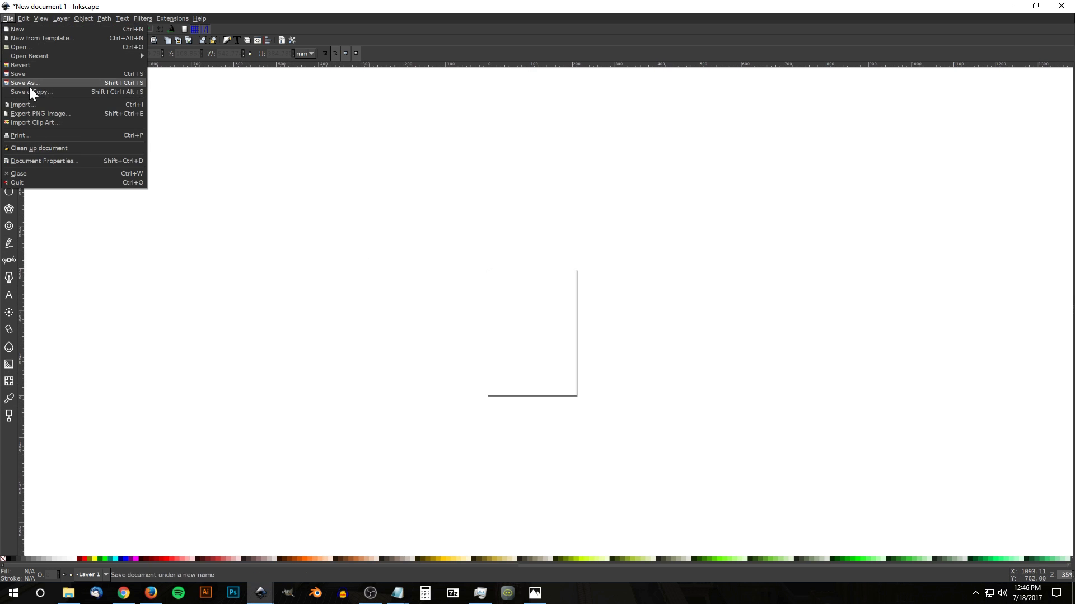
left_click(25, 162)
left_click_drag(948, 9, 534, 98)
left_click(683, 136)
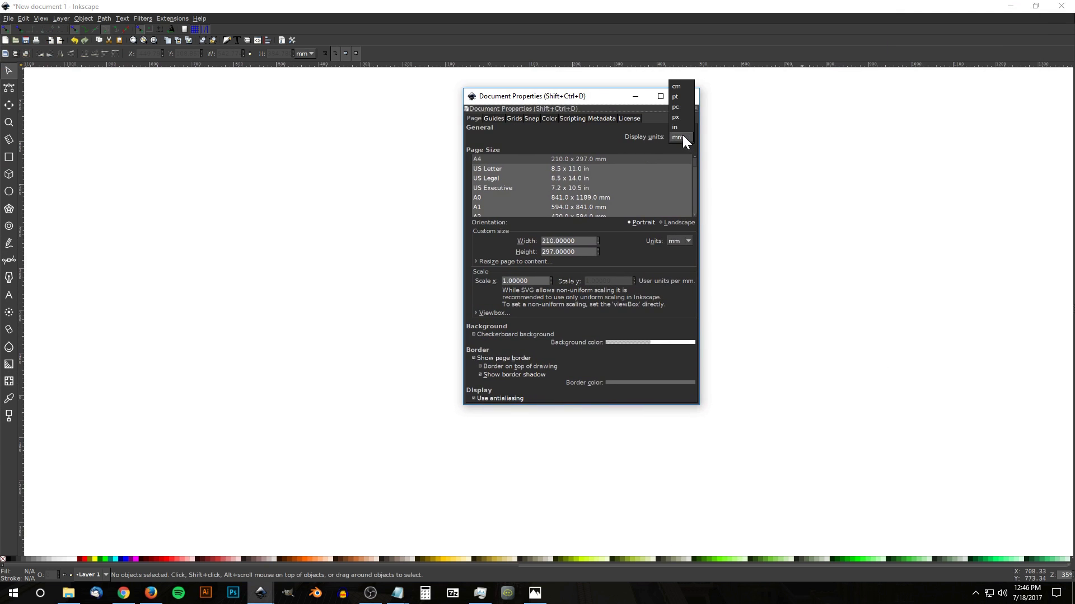
left_click(677, 119)
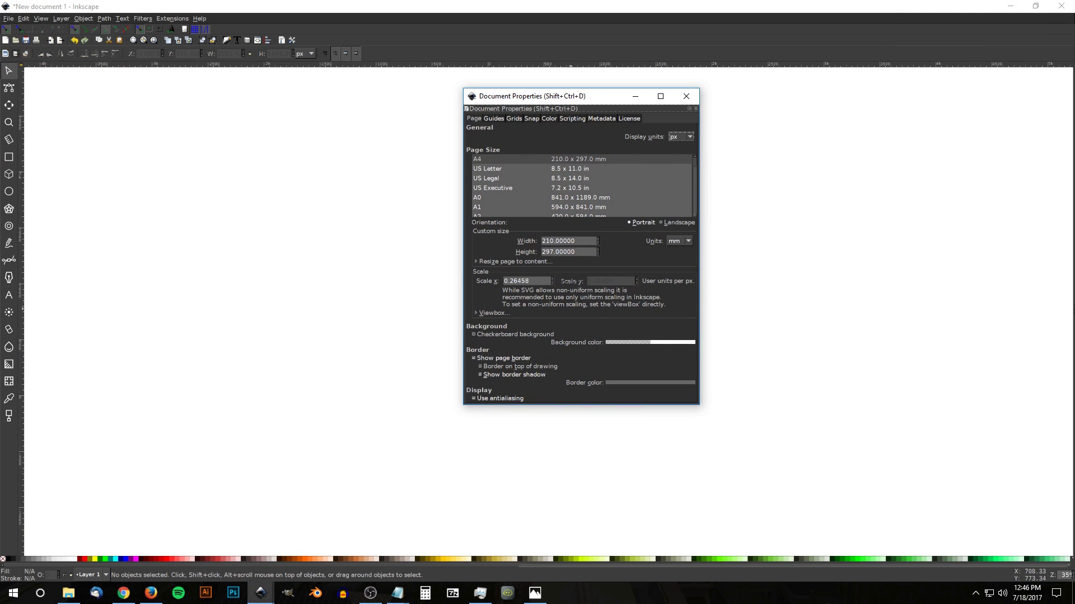
left_click(487, 359)
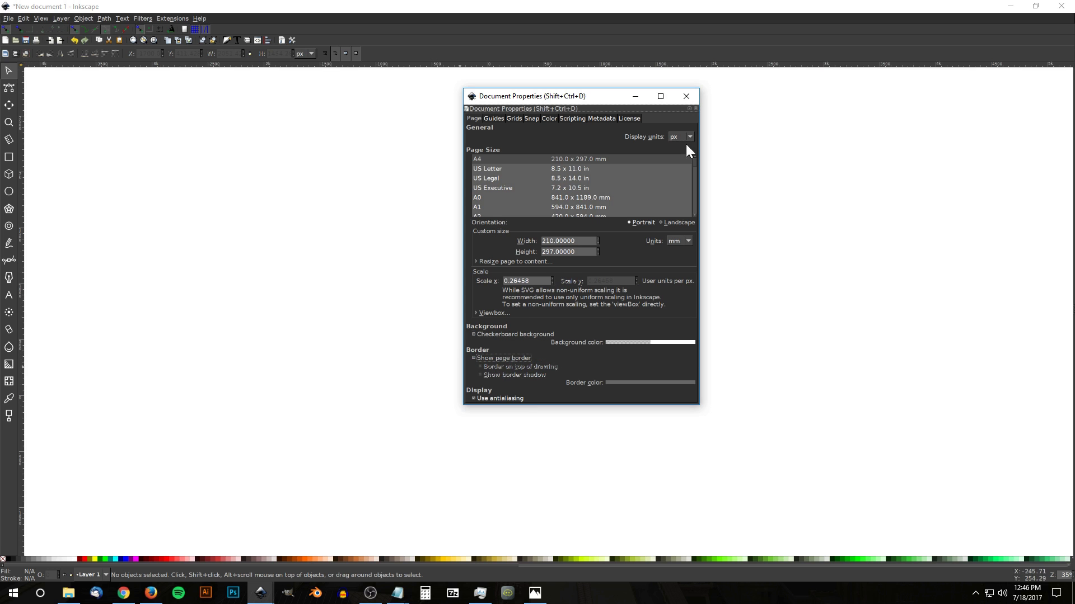
left_click(687, 96)
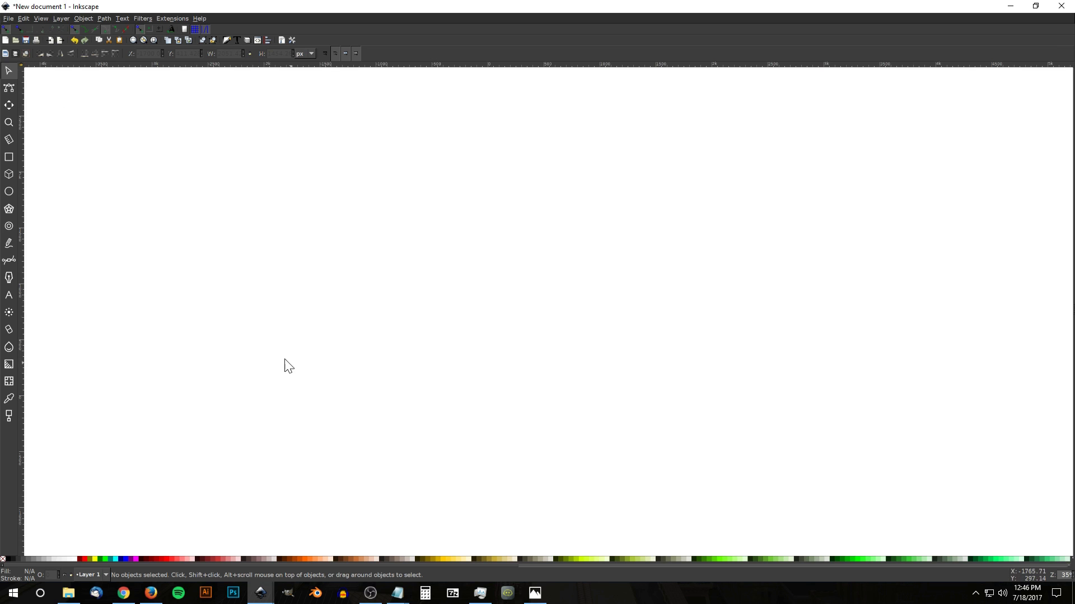
left_click(40, 19)
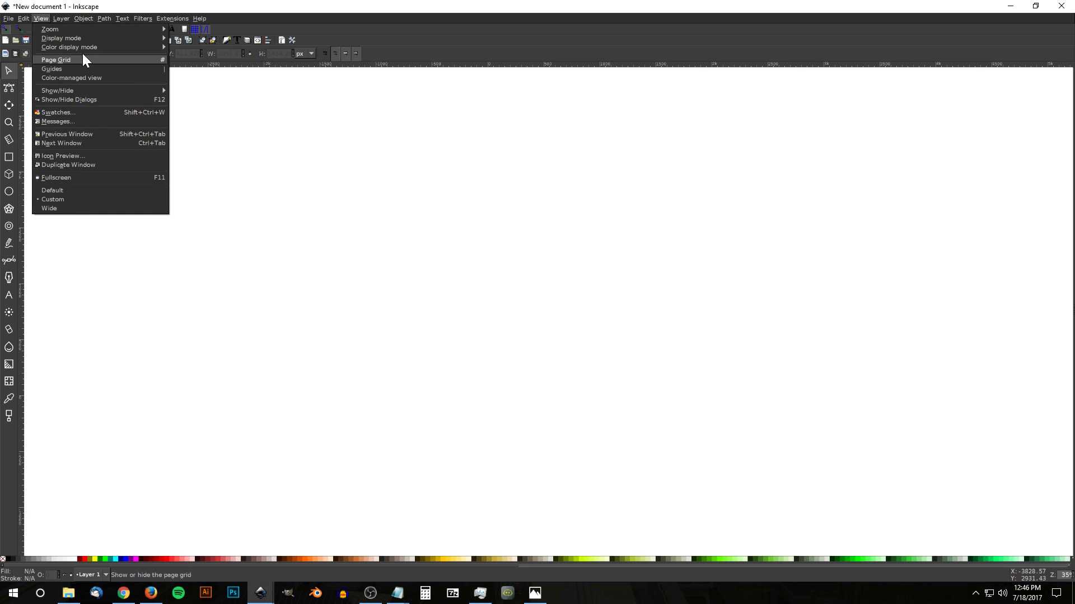
Step: Zoom to 1:1 and dock Align and Distribute (relative to Last selected) and Fill and Stroke
mouse_move(81, 30)
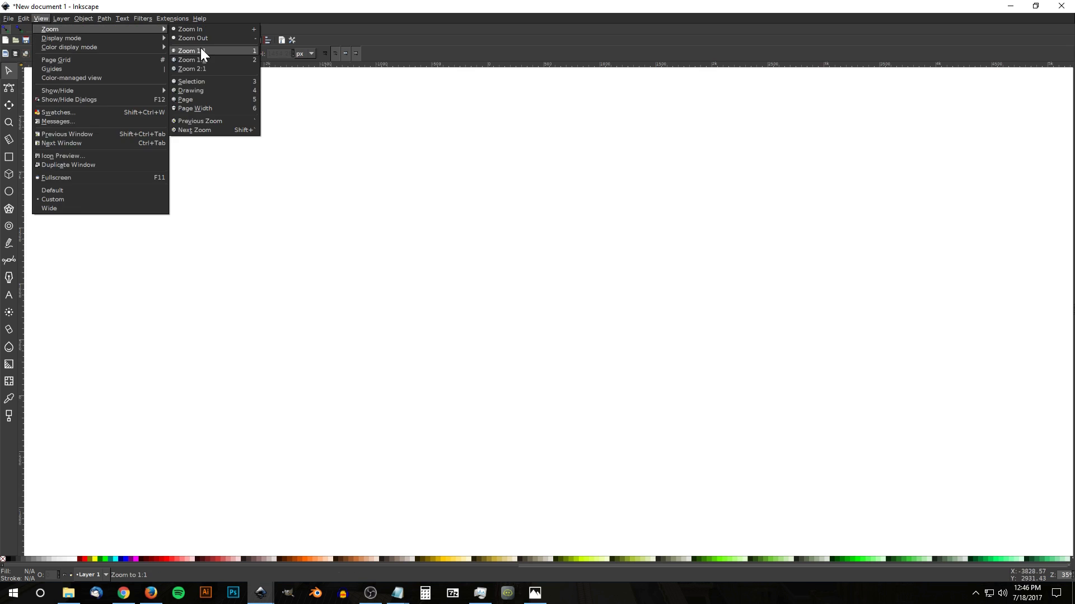
left_click(201, 51)
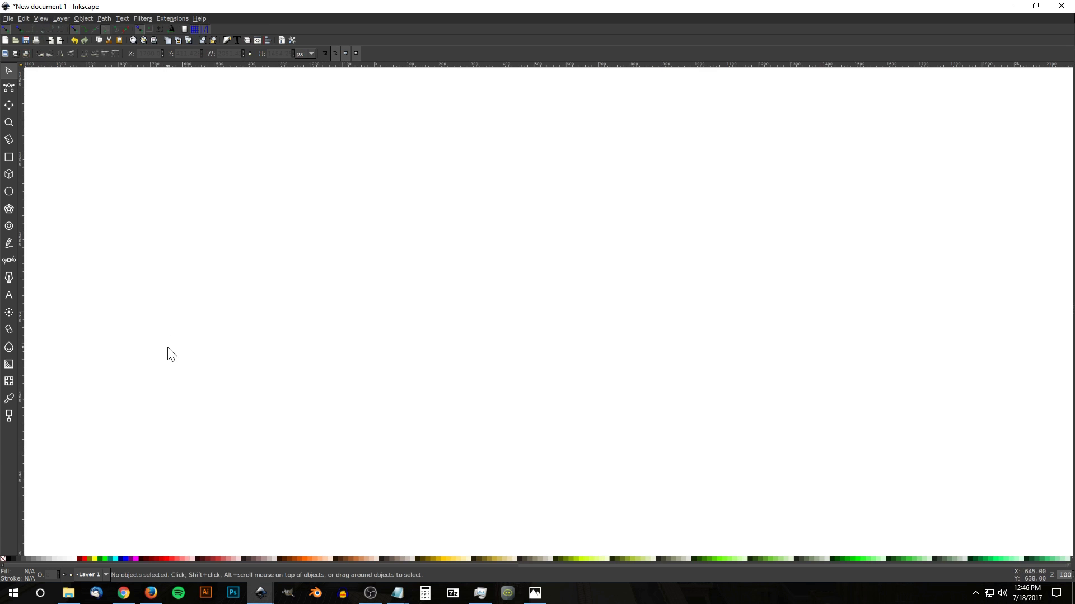
left_click(268, 41)
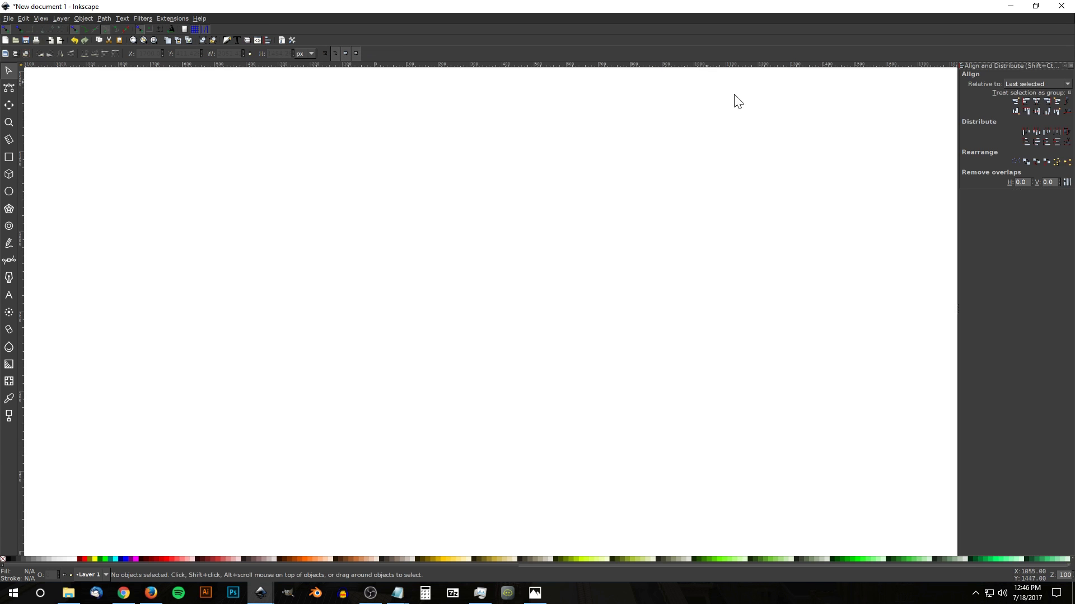
left_click(1029, 84)
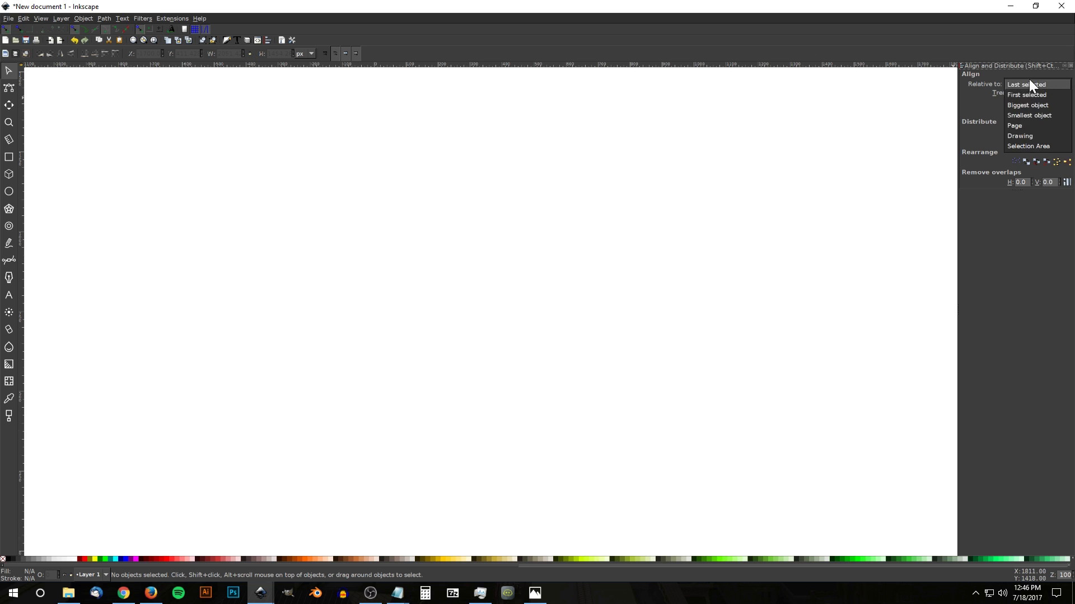
left_click(1026, 87)
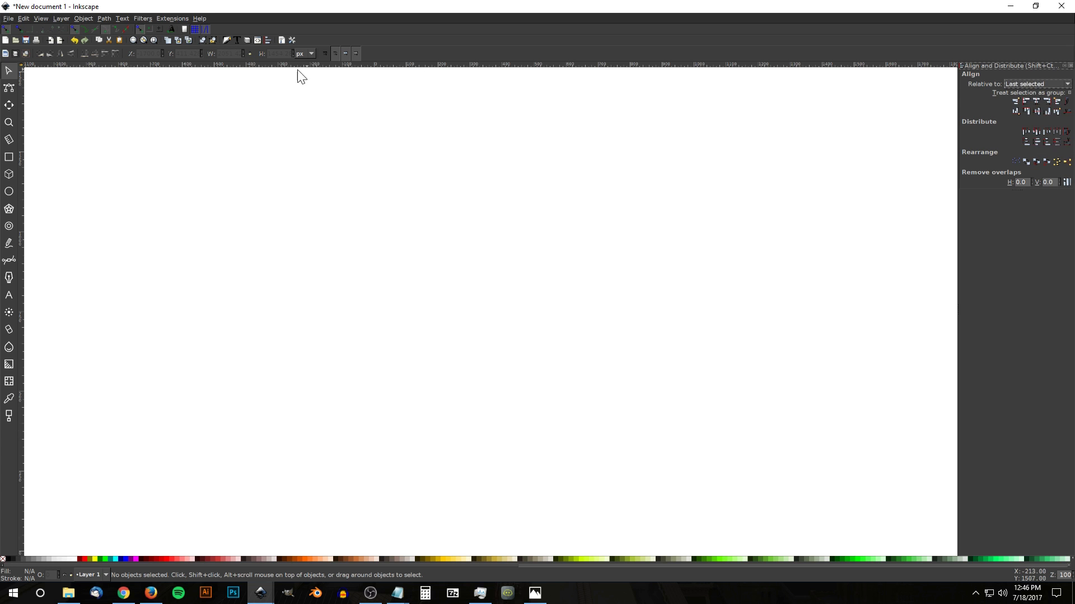
left_click(227, 40)
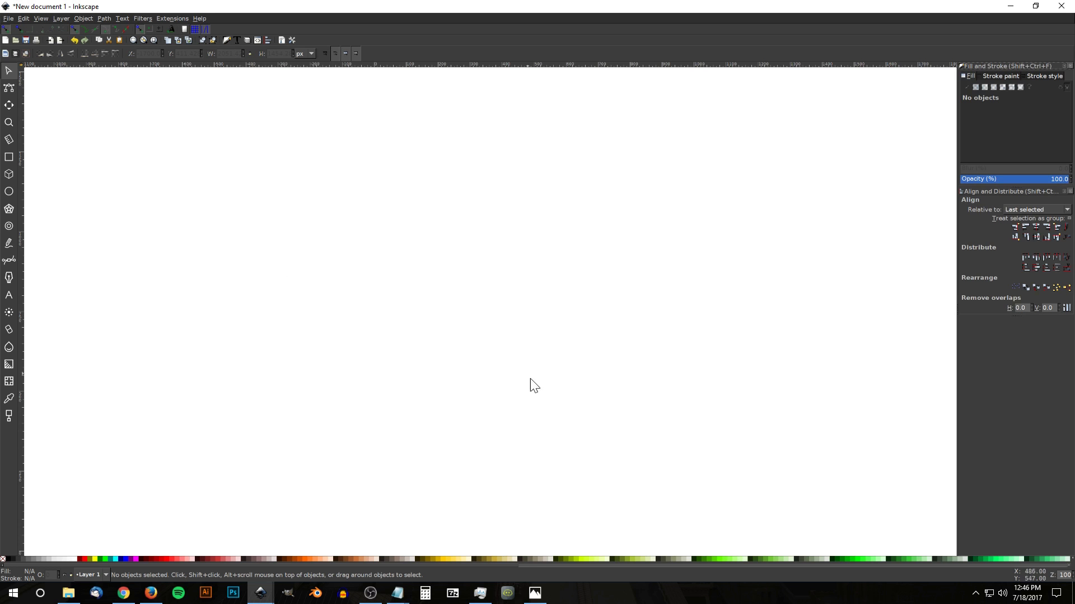
Step: Draw a small black circle near the canvas centre and convert it to a path
left_click(9, 192)
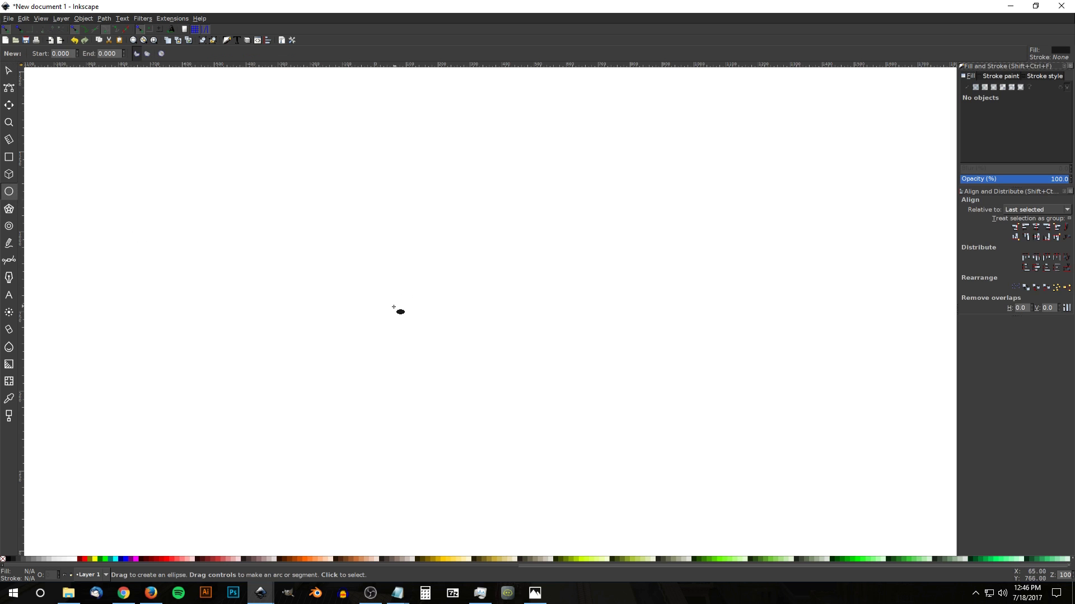
left_click_drag(390, 298, 401, 310)
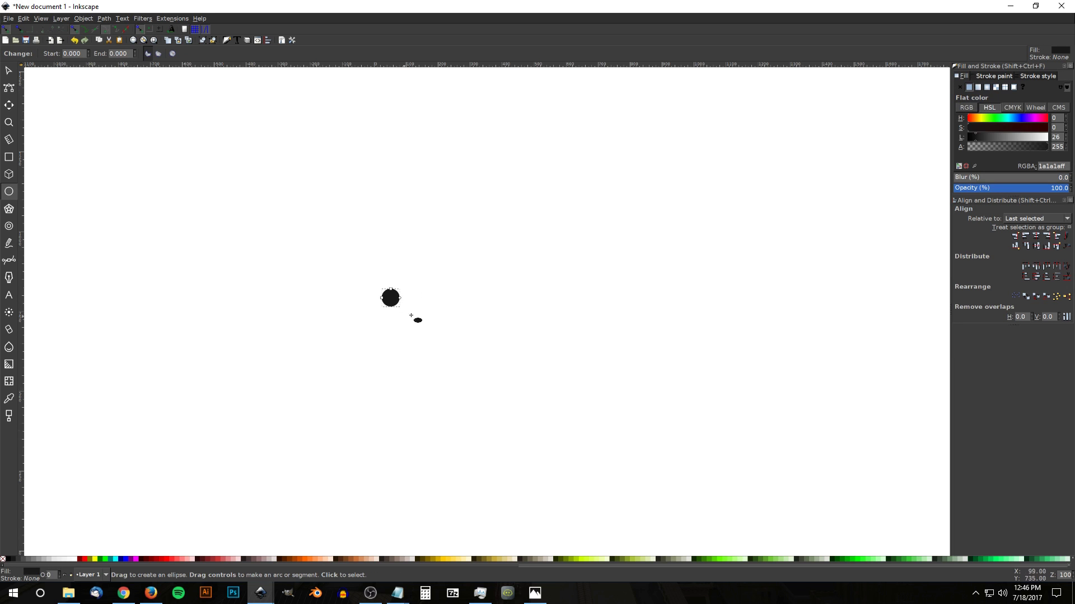
left_click(98, 20)
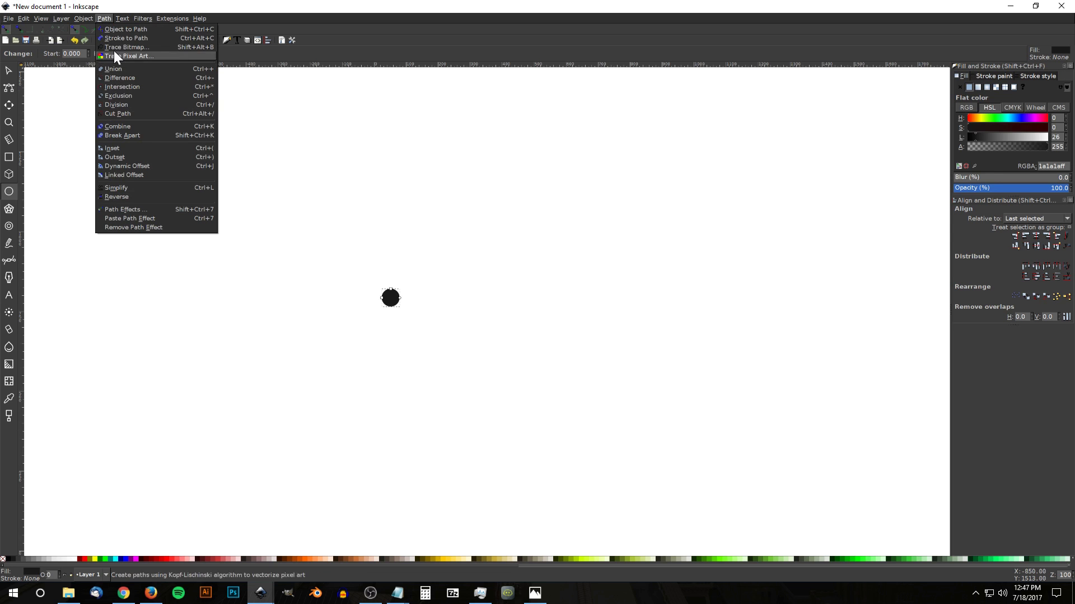
left_click(117, 29)
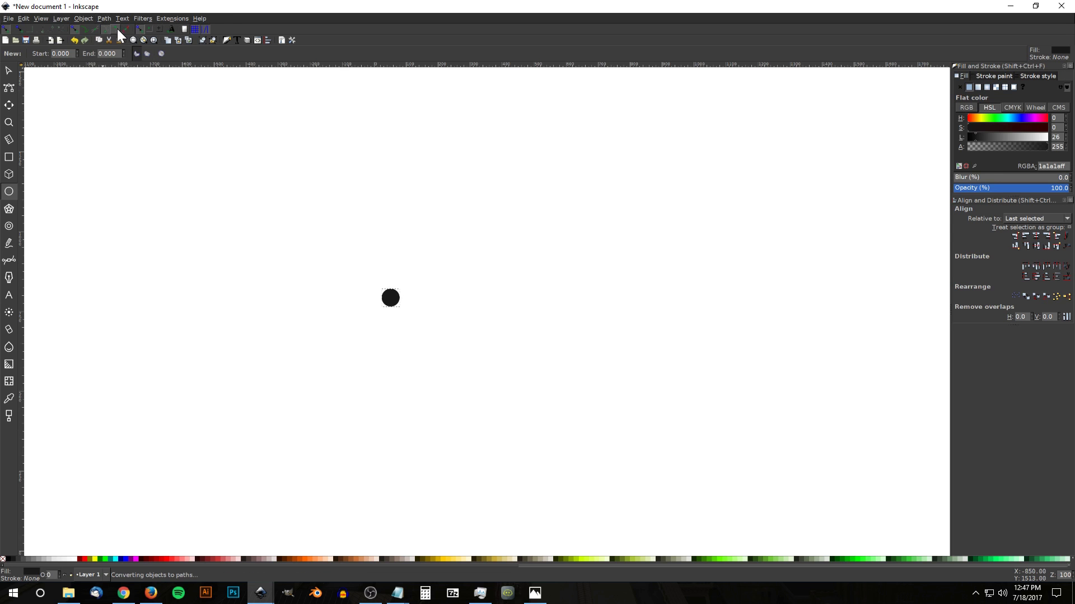
Step: Move the circle to the left side of the canvas and duplicate it
left_click(10, 71)
left_click_drag(382, 298, 214, 301)
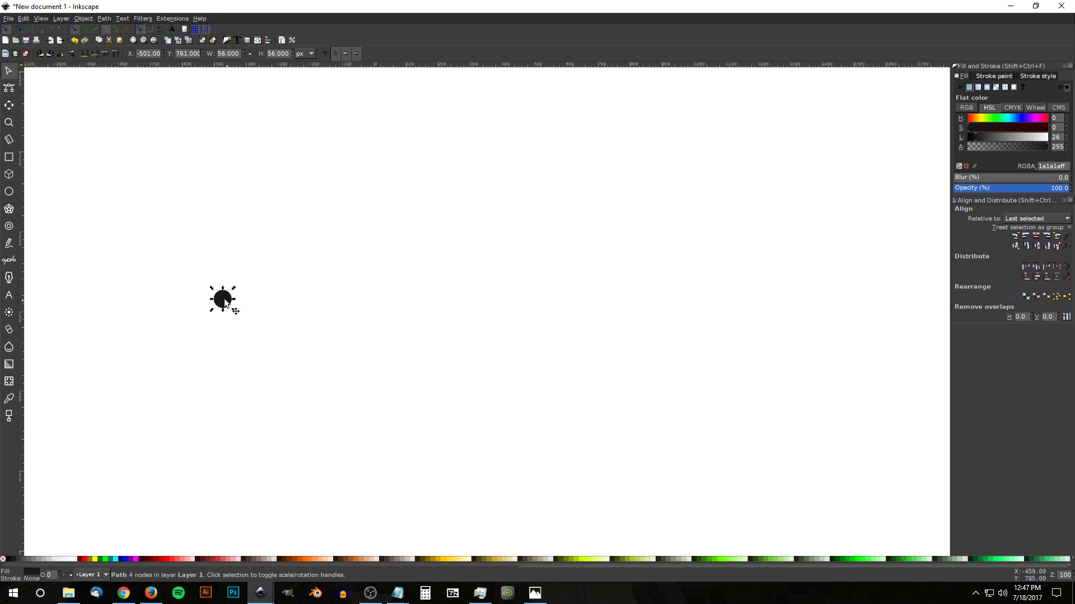
right_click(223, 300)
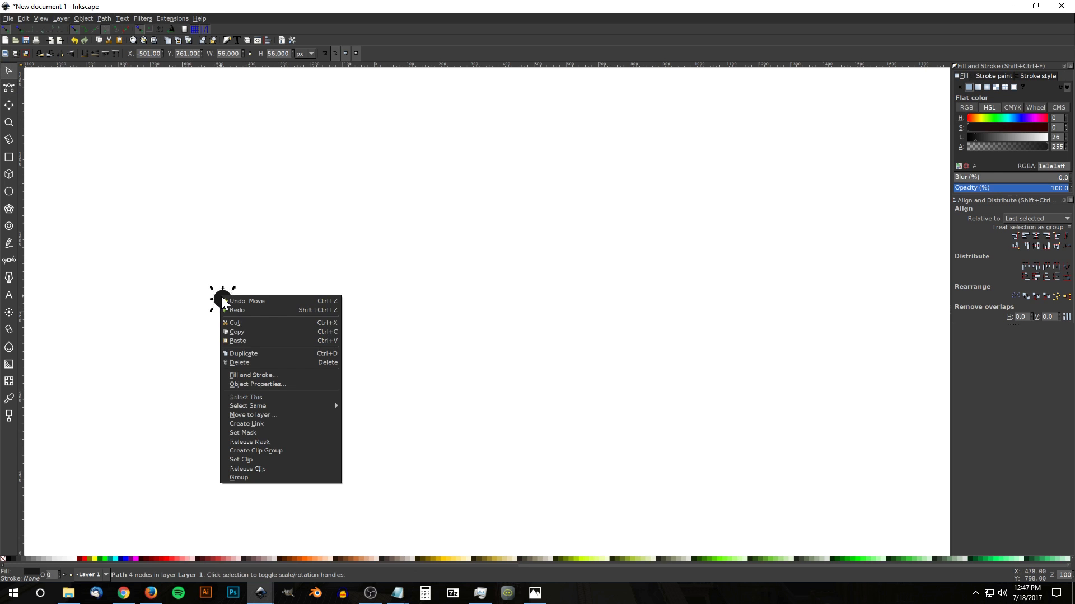
left_click(242, 353)
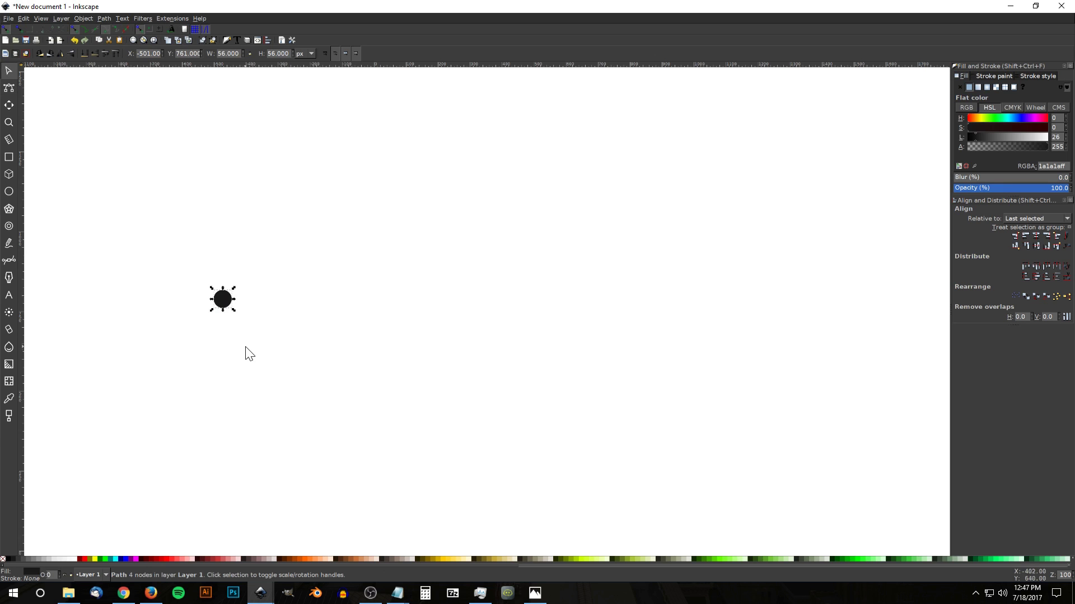
Step: Move the copy to the right and enlarge it proportionally to about 143×143 px
left_click_drag(237, 312, 561, 311)
key("ctrl")
left_click_drag(558, 303, 609, 305)
left_click_drag(473, 341, 515, 324)
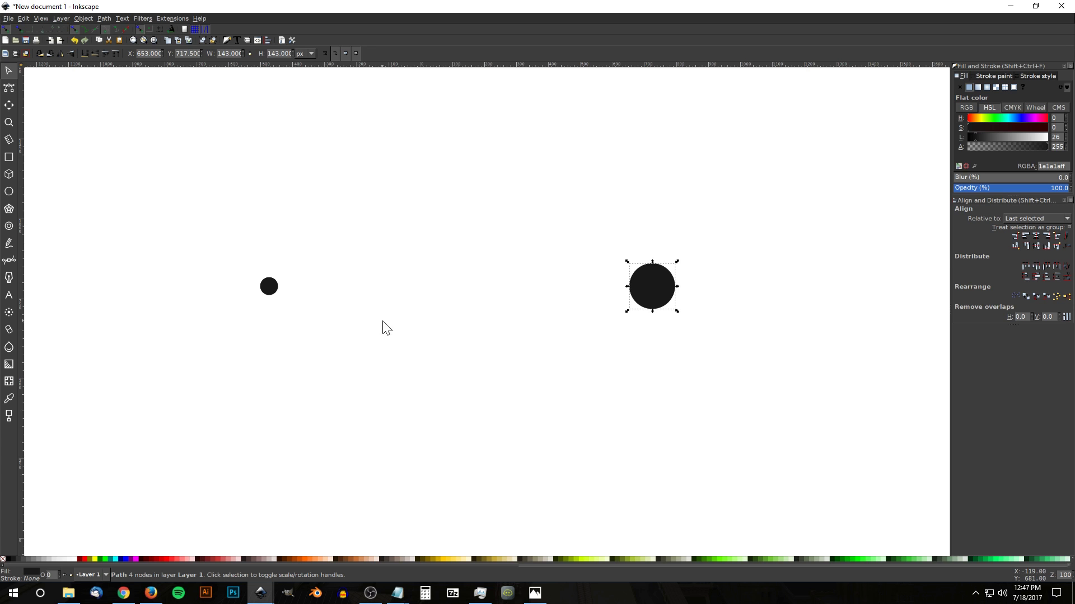
Step: Select the small circle and compare the drawing against the galaxy reference image in Photos
left_click_drag(397, 324, 367, 331)
left_click(246, 303)
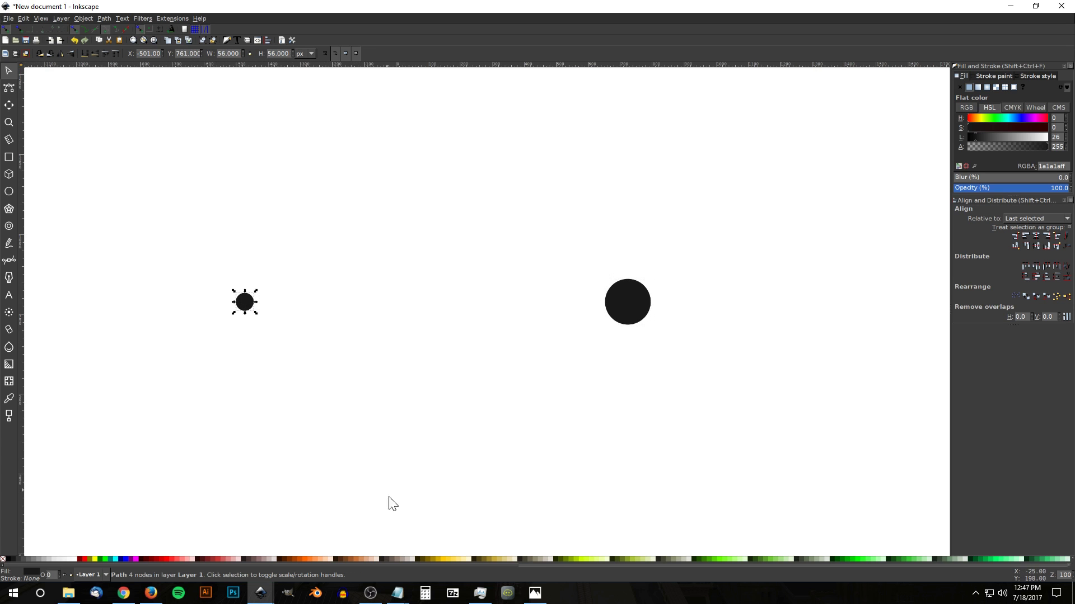
left_click(535, 592)
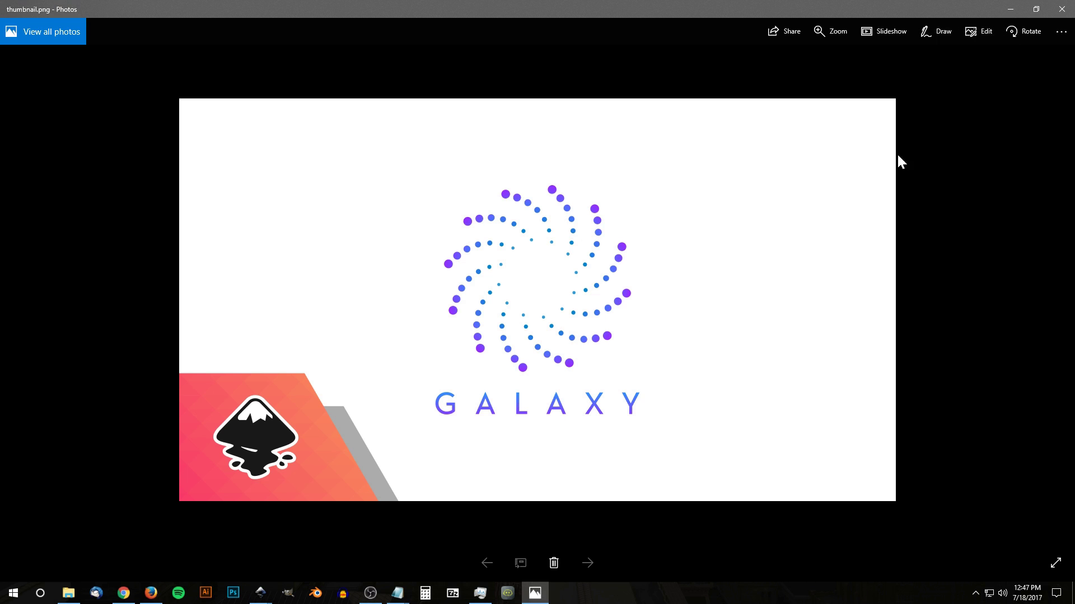
left_click(1016, 14)
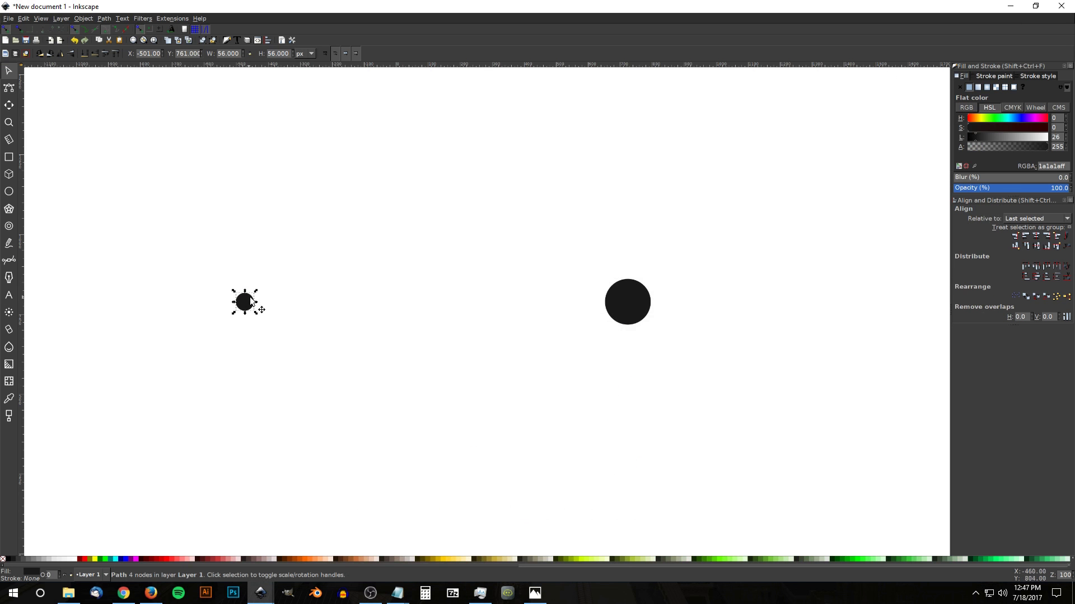
Step: Fill the small circle cyan (#00ccff), the large one purple (#5a2ca0), and select both
left_click_drag(325, 565, 645, 570)
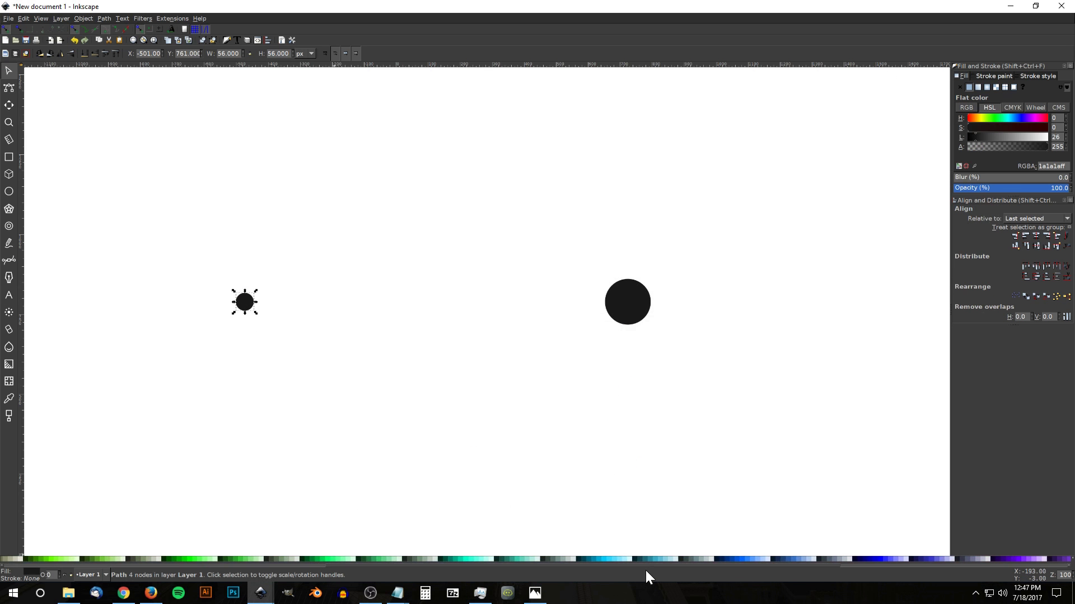
left_click(603, 559)
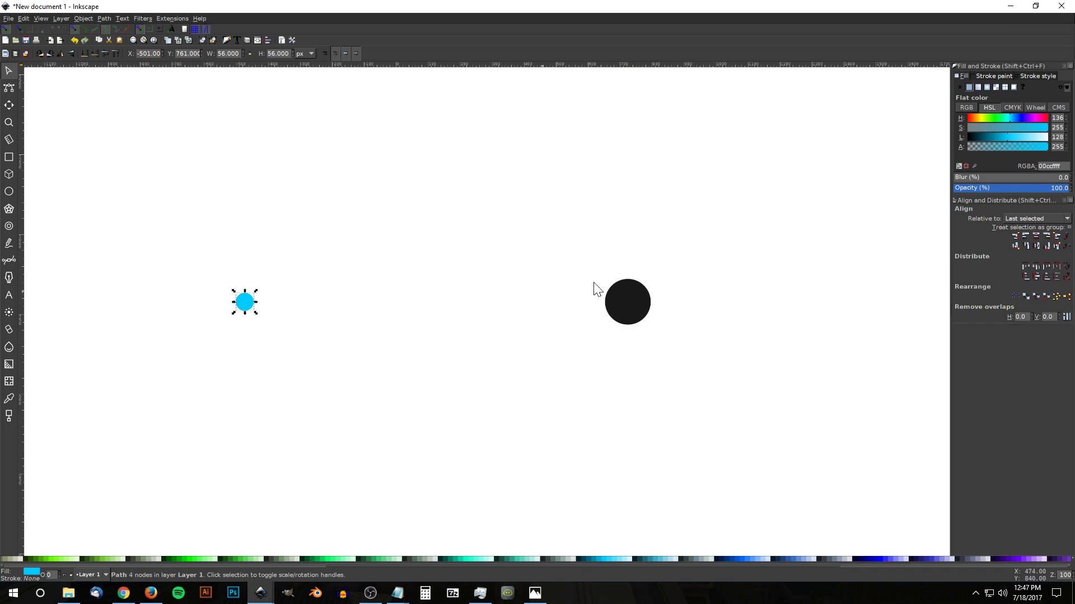
left_click(629, 297)
left_click_drag(688, 565, 854, 562)
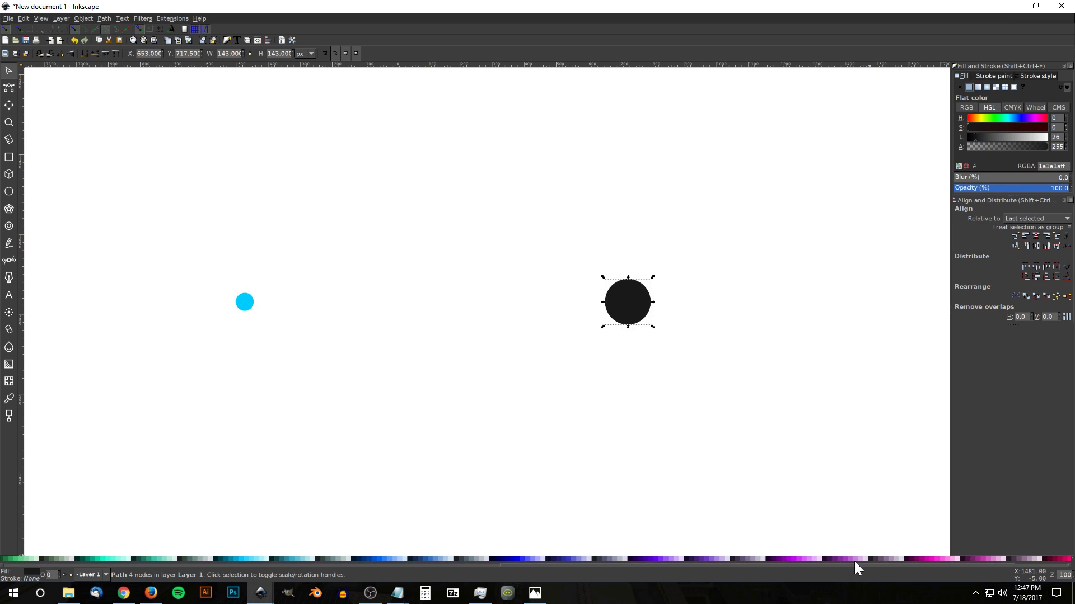
left_click(703, 559)
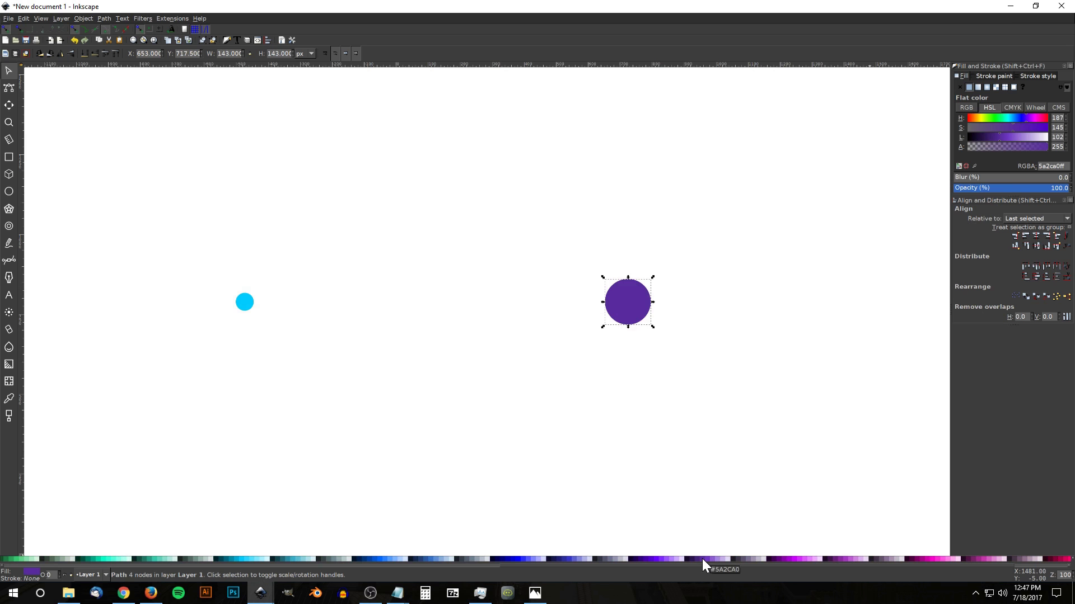
left_click_drag(333, 358, 364, 370)
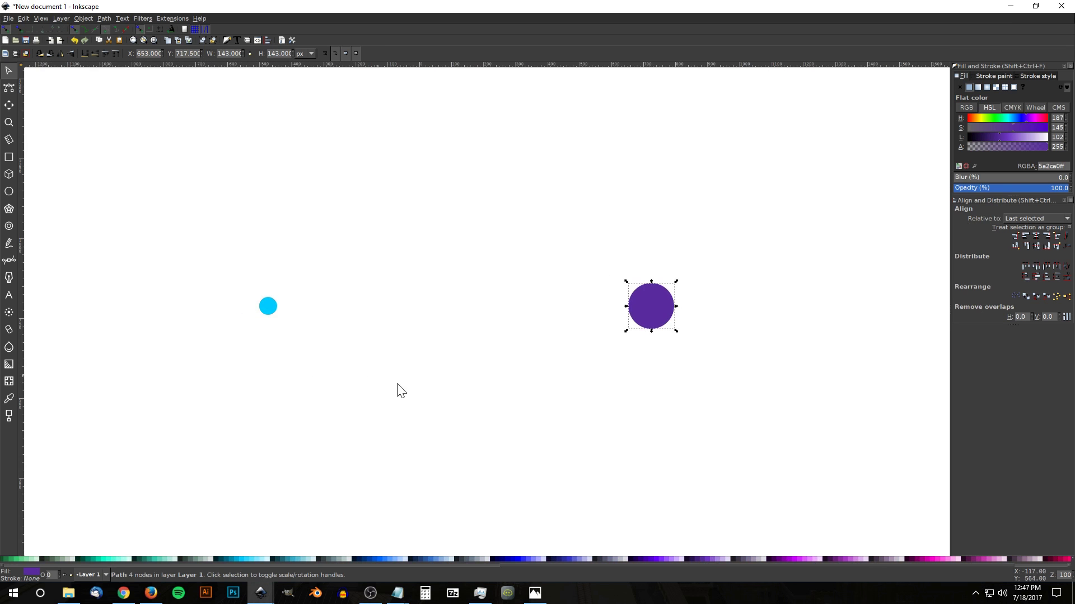
left_click_drag(806, 415, 156, 135)
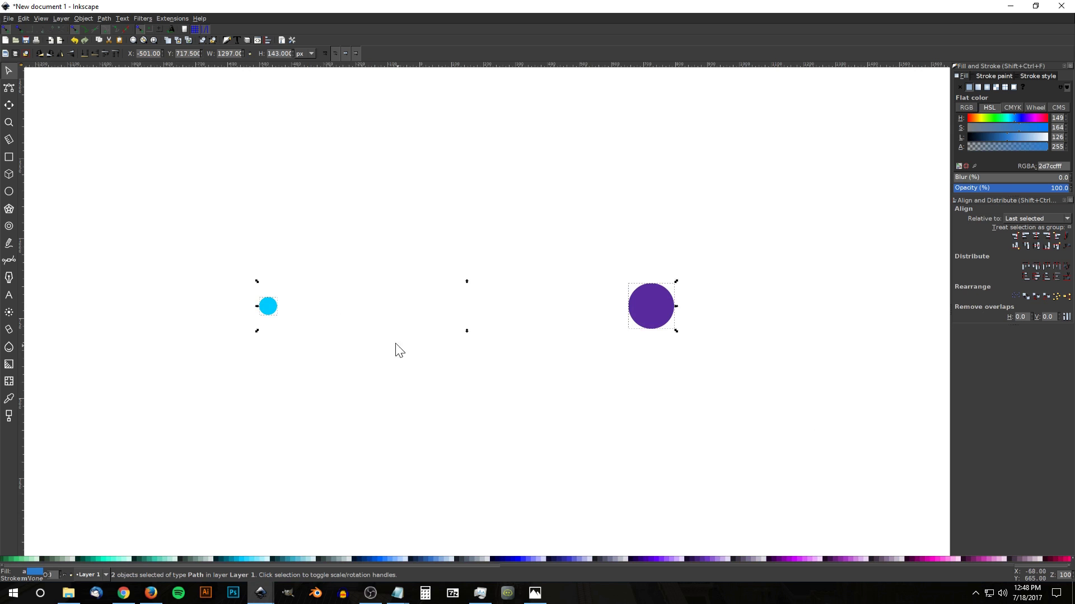
Step: Run Interpolate with 5 steps, method 2 and style interpolation, previewing five in-between circles
left_click(166, 19)
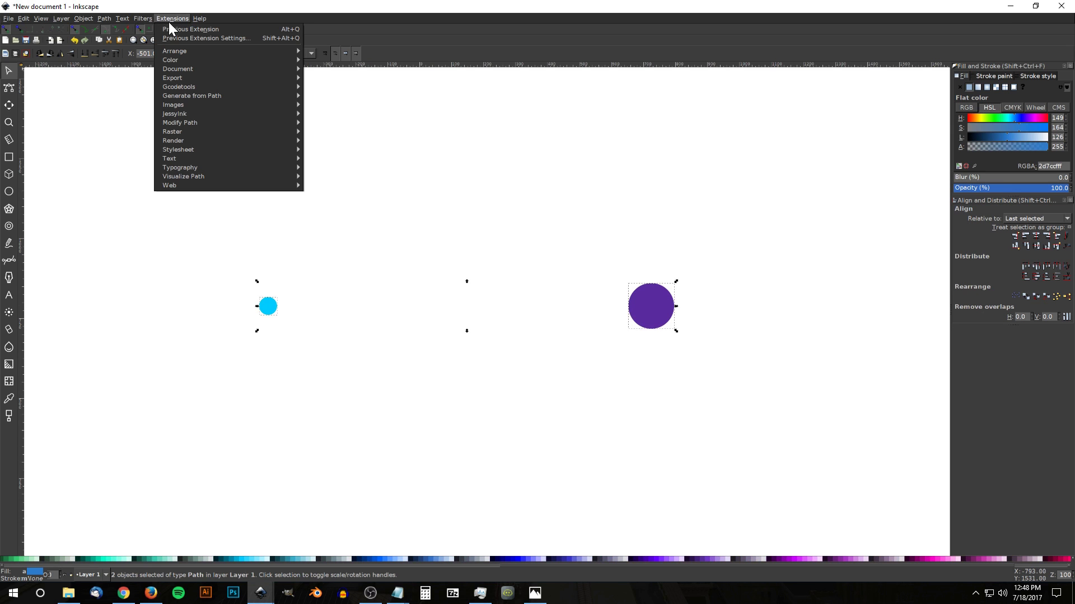
mouse_move(220, 96)
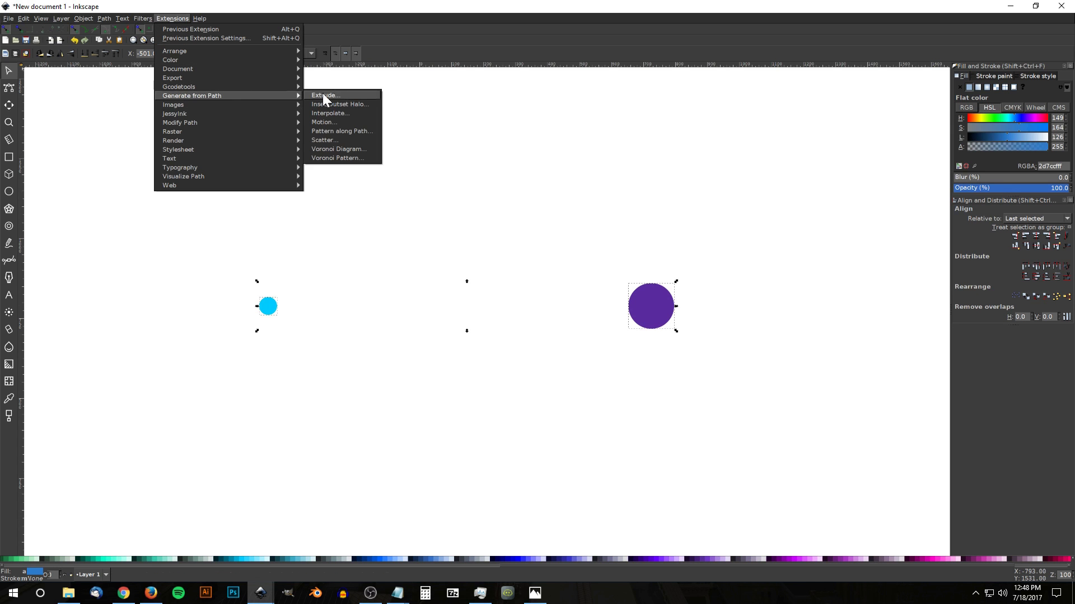
left_click(346, 112)
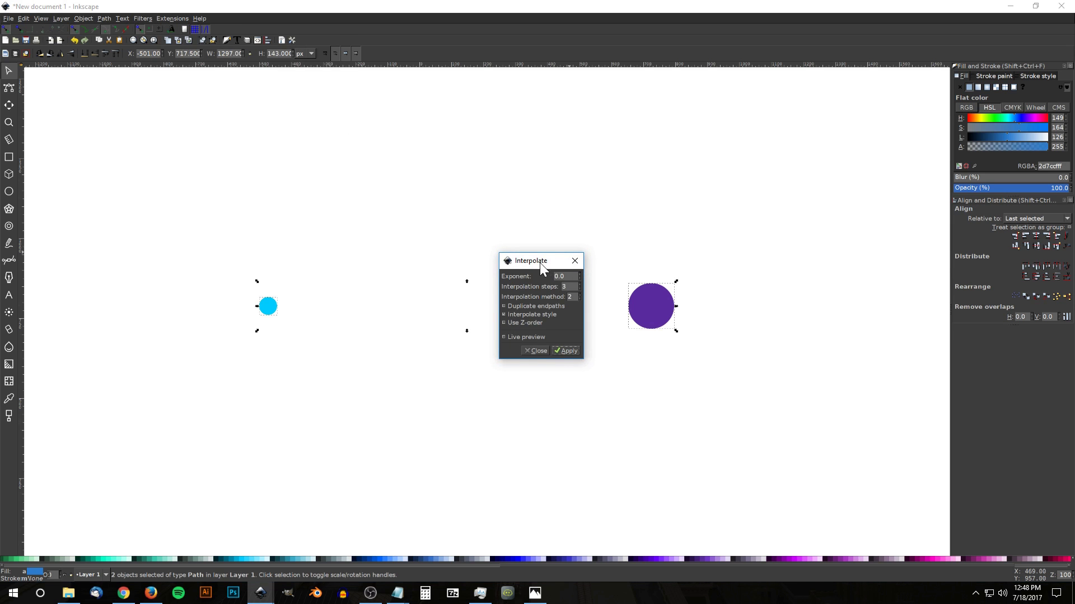
left_click_drag(540, 263, 522, 164)
left_click_drag(565, 261, 621, 318)
left_click_drag(537, 162, 520, 142)
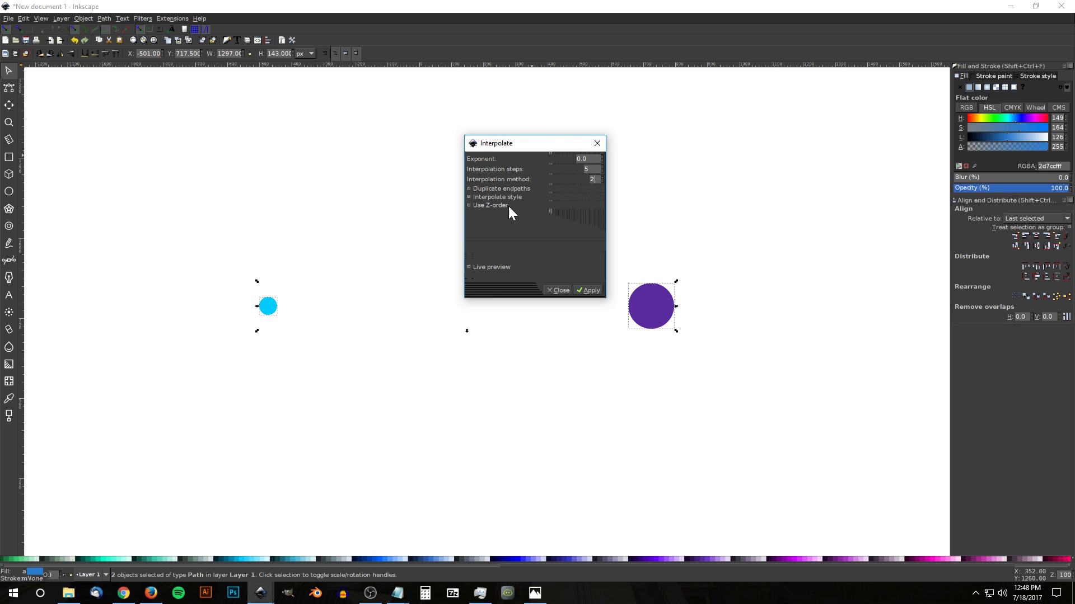
left_click_drag(546, 149, 545, 124)
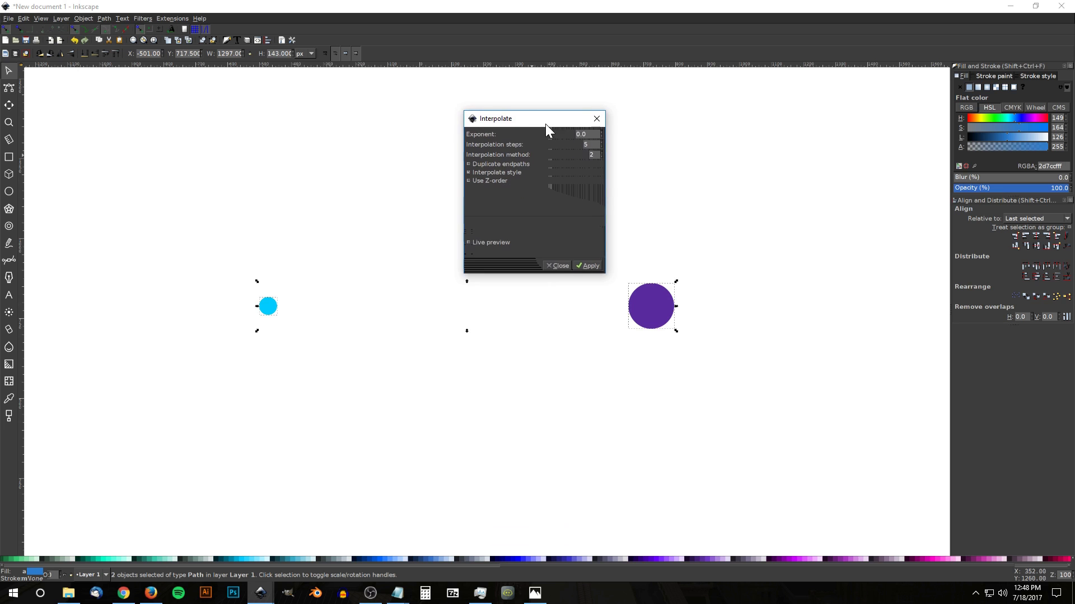
left_click(469, 243)
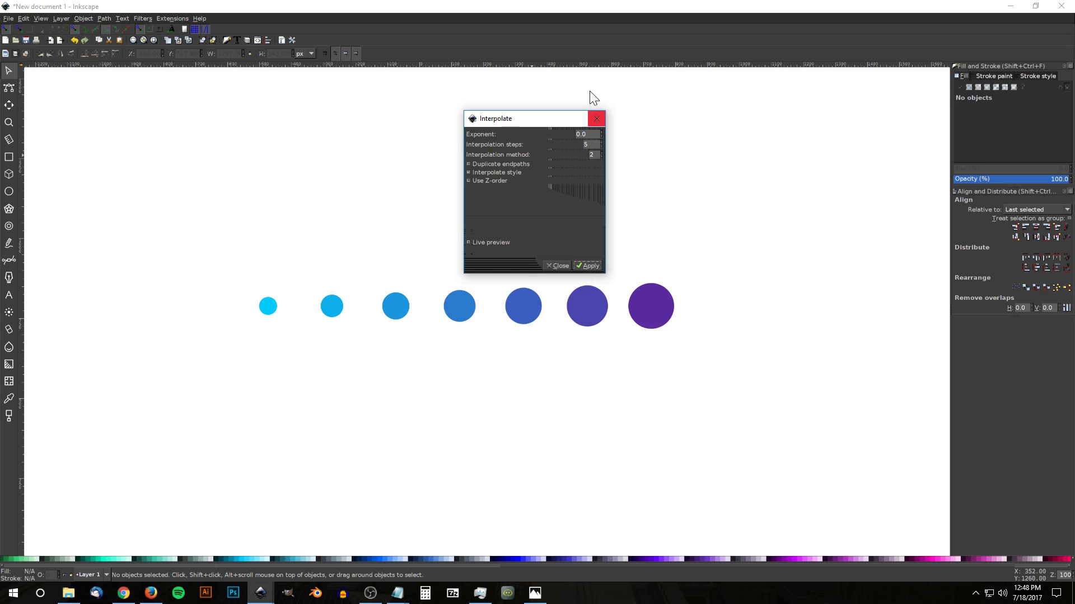
Step: Close Interpolate and ungroup the five middle circles into separate shapes
left_click(596, 118)
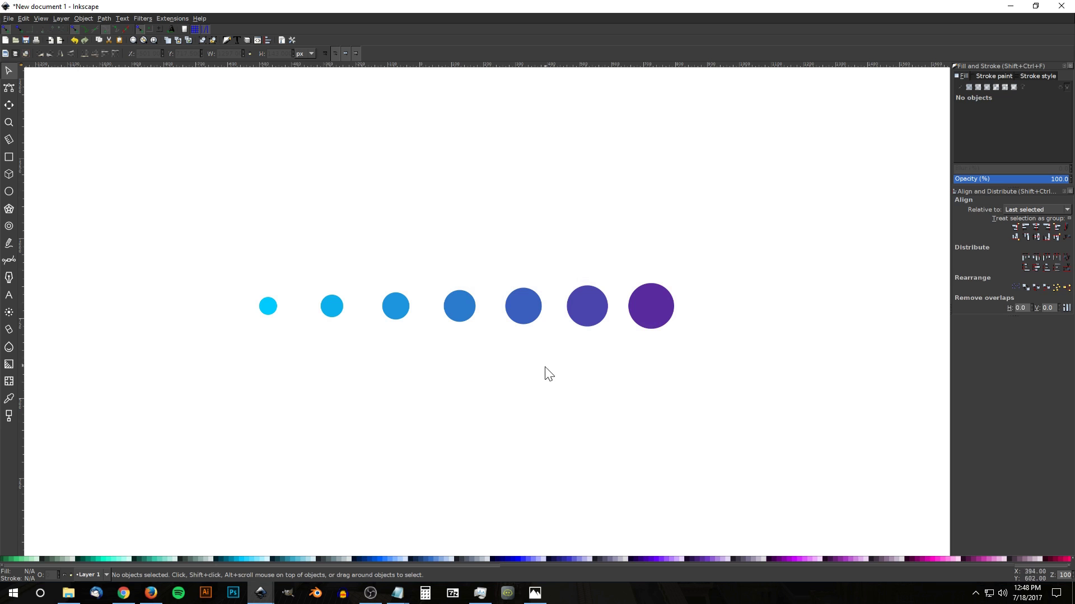
left_click(670, 307)
left_click(267, 313)
left_click(662, 315)
left_click(248, 311)
left_click_drag(458, 316, 447, 242)
key("ctrl+z")
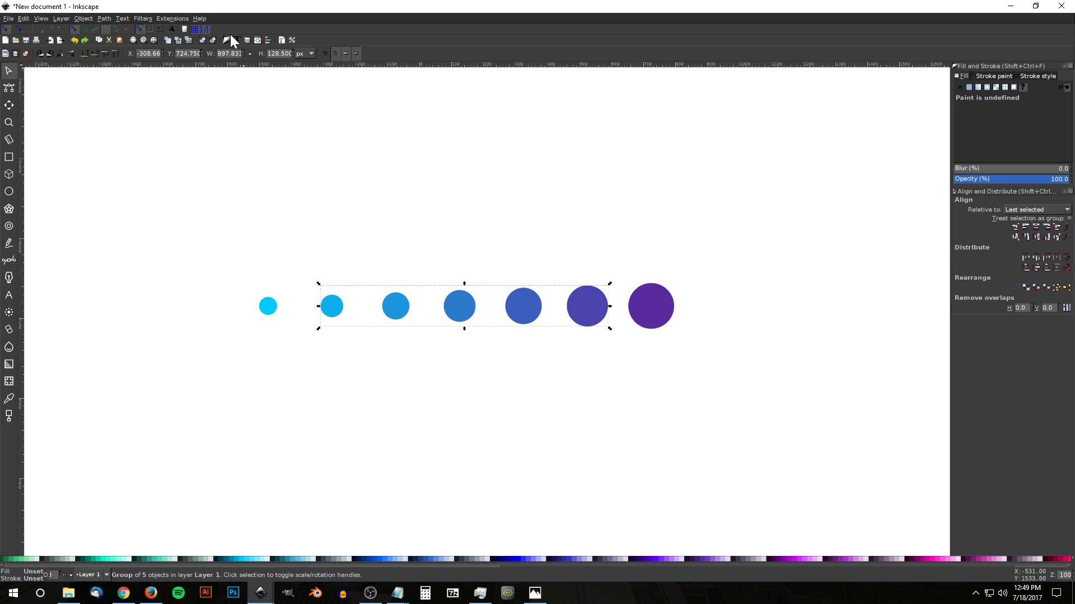
left_click(214, 39)
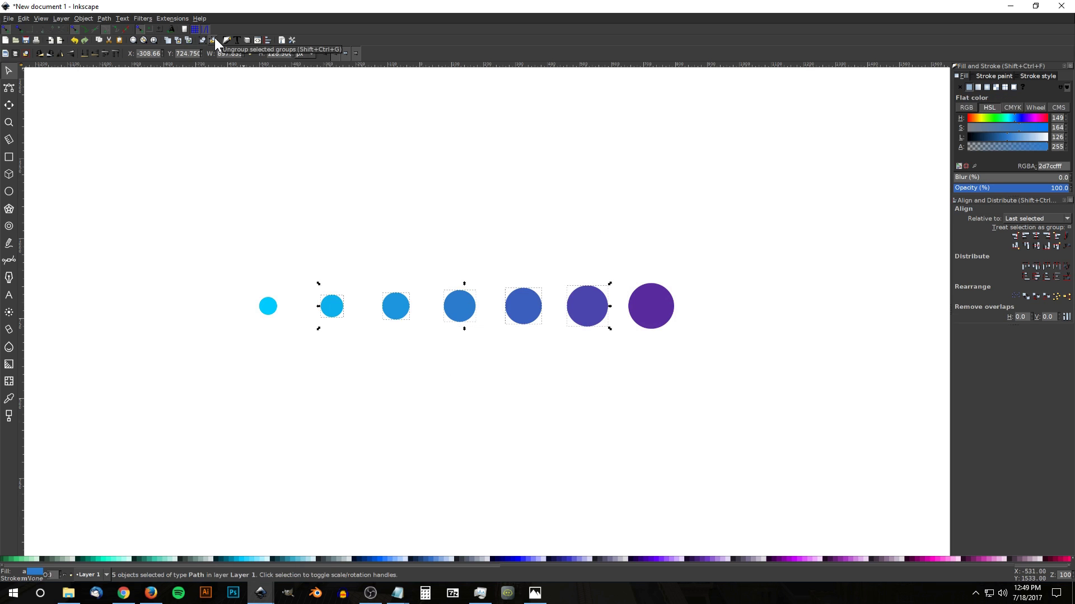
Step: Group all seven circles, shrink the group to about 86%, and view the galaxy reference
left_click_drag(774, 368, 115, 178)
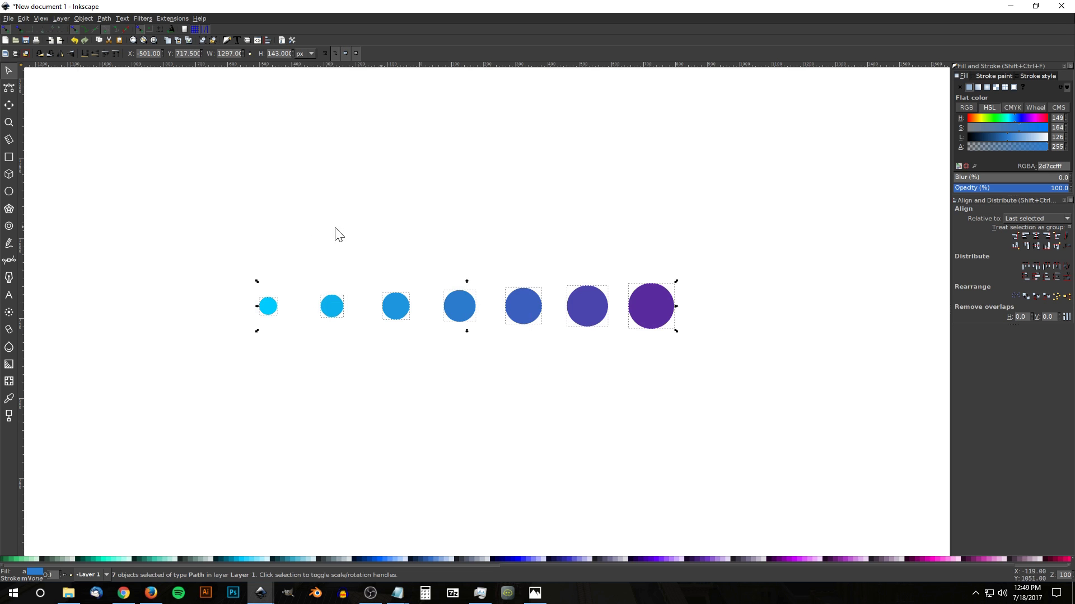
left_click(203, 40)
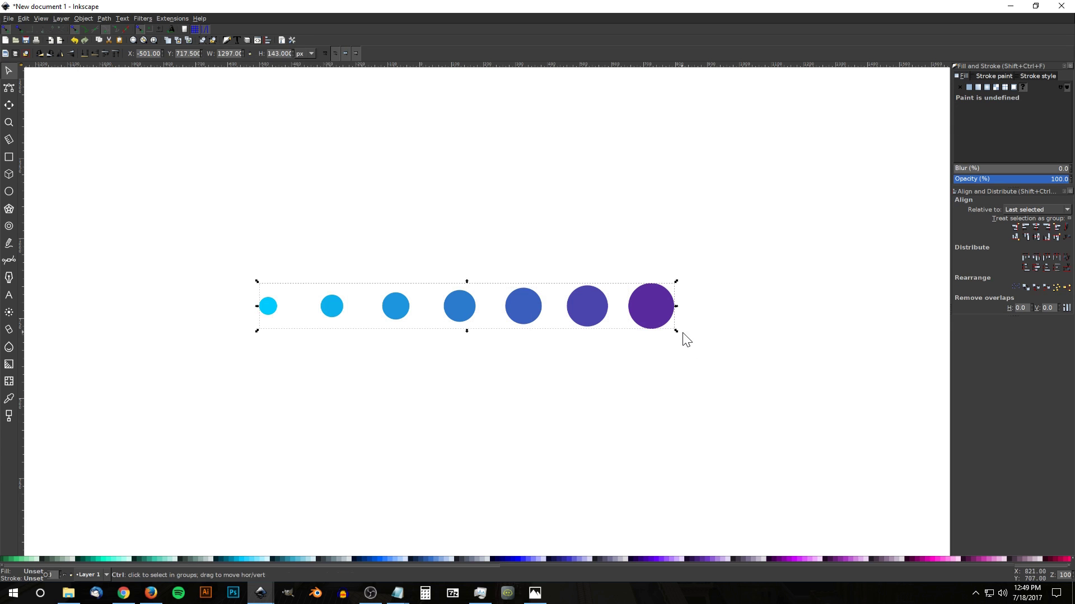
left_click_drag(677, 334, 650, 337)
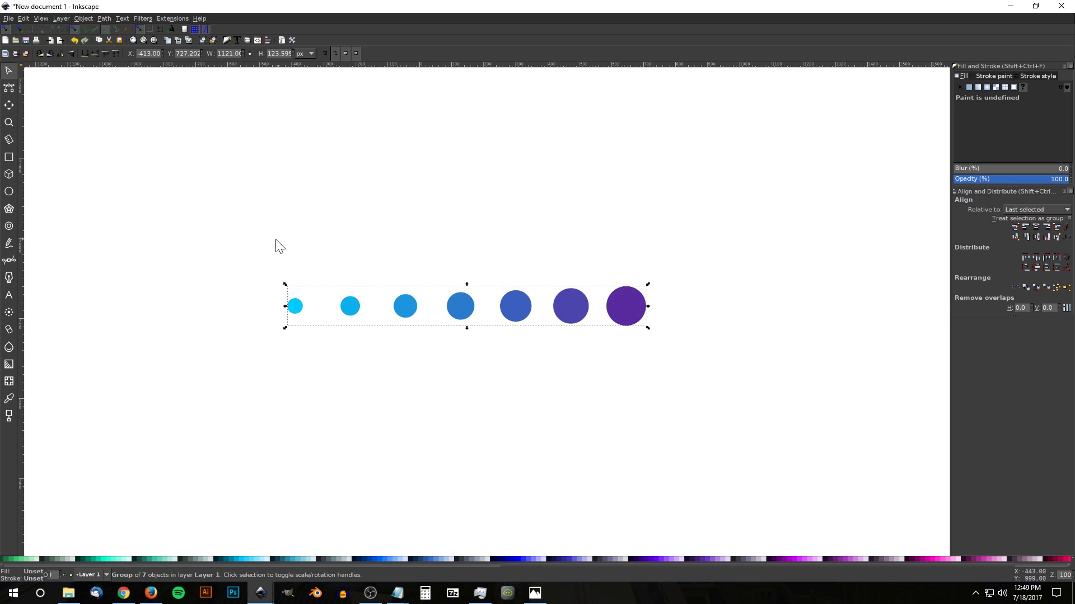
left_click(534, 592)
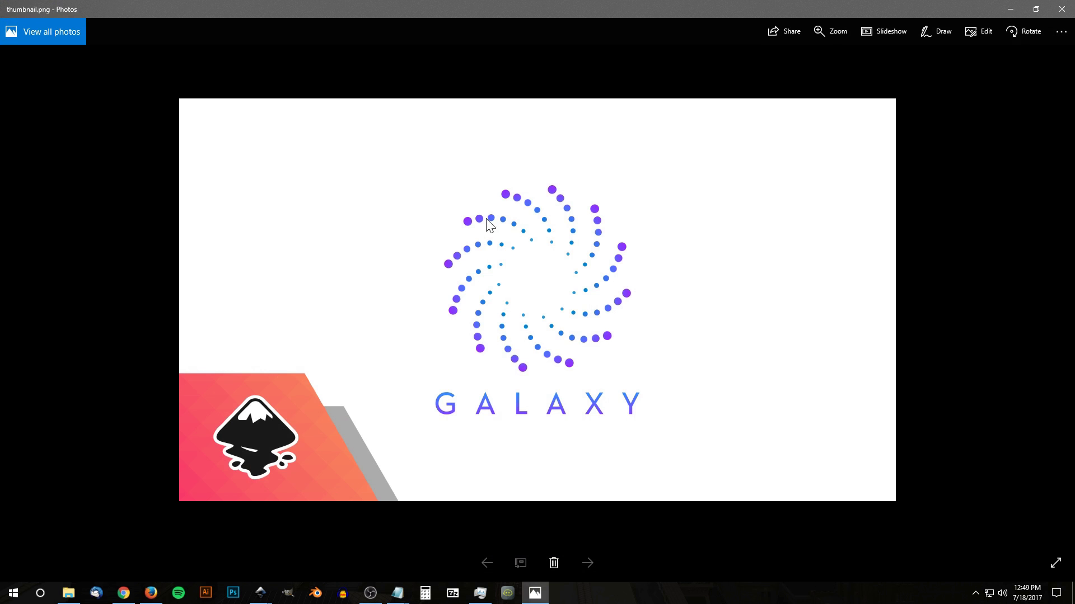
Step: Return to Inkscape and open the Path Effects panel for the dot group
left_click(1009, 9)
left_click(104, 18)
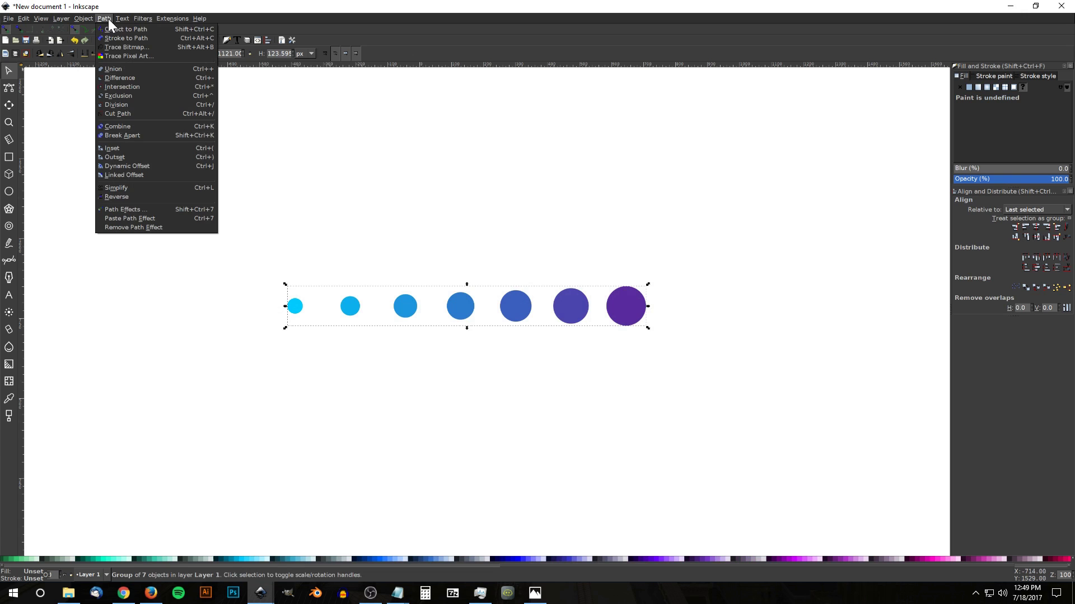
left_click(140, 209)
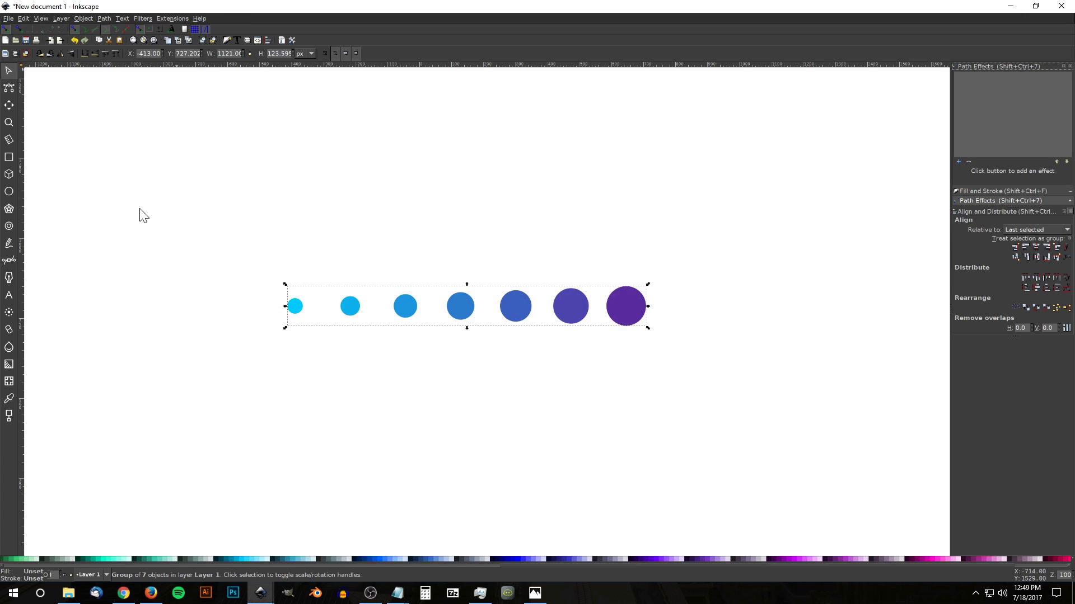
Step: Add the Bend path effect and make its bend path editable on the canvas
left_click(959, 162)
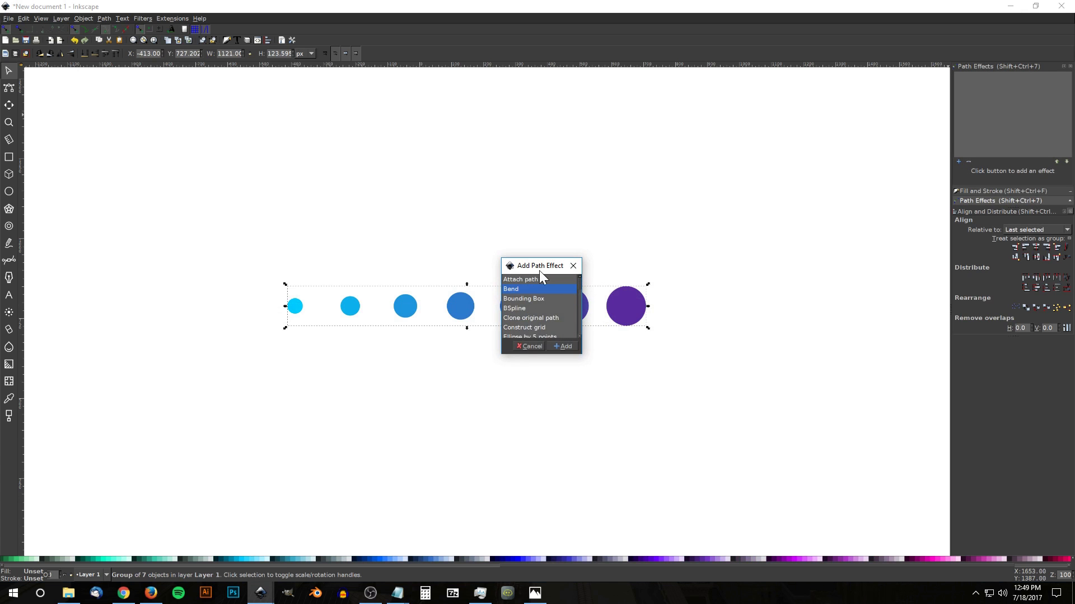
left_click_drag(541, 268, 497, 144)
left_click_drag(535, 226, 547, 477)
left_click_drag(545, 132, 593, 102)
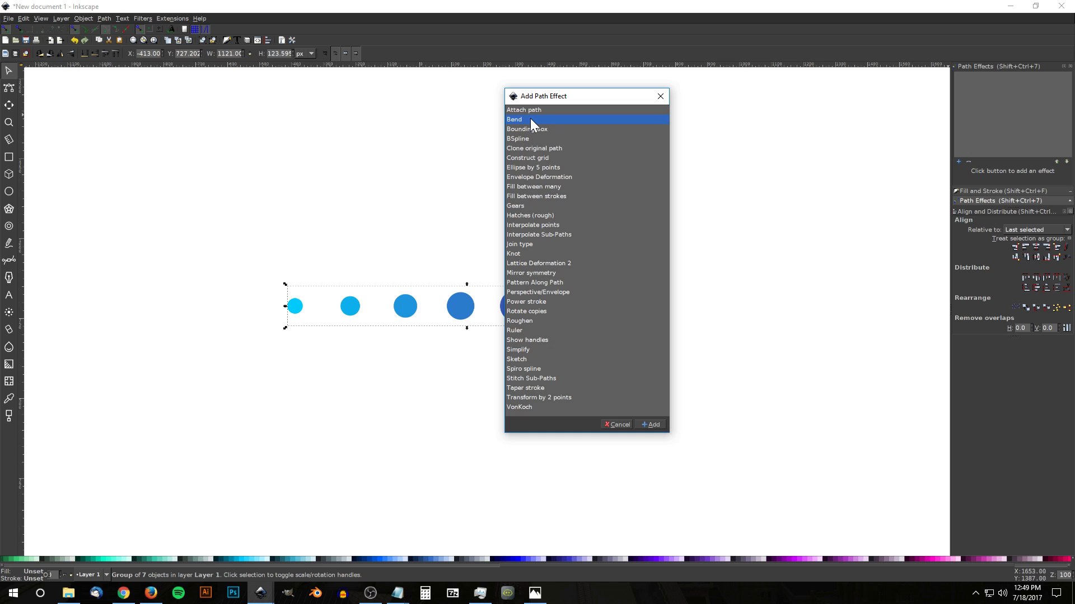
left_click(649, 424)
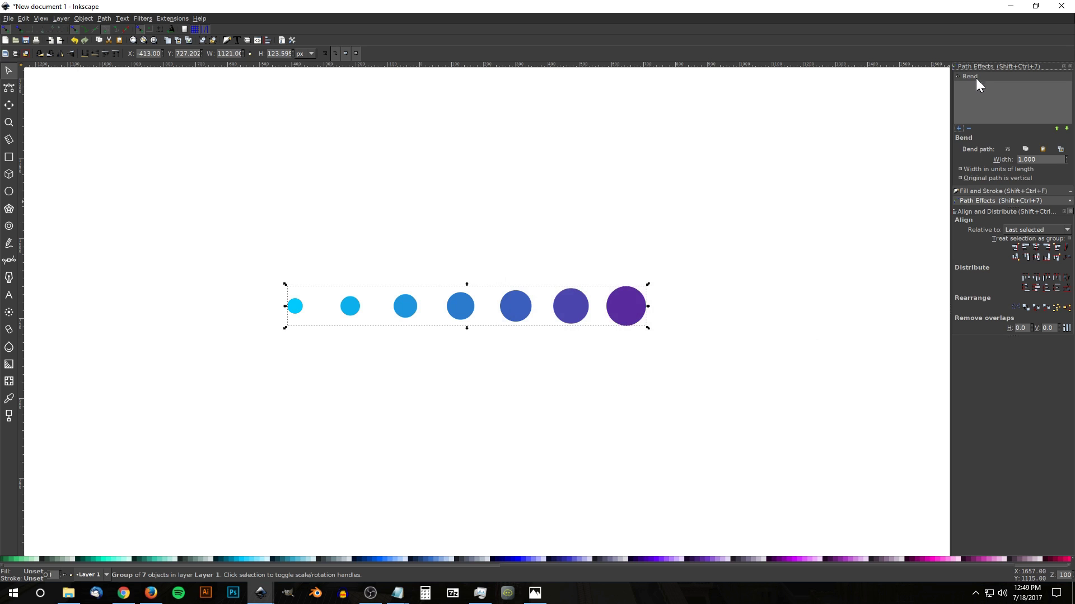
left_click(1005, 149)
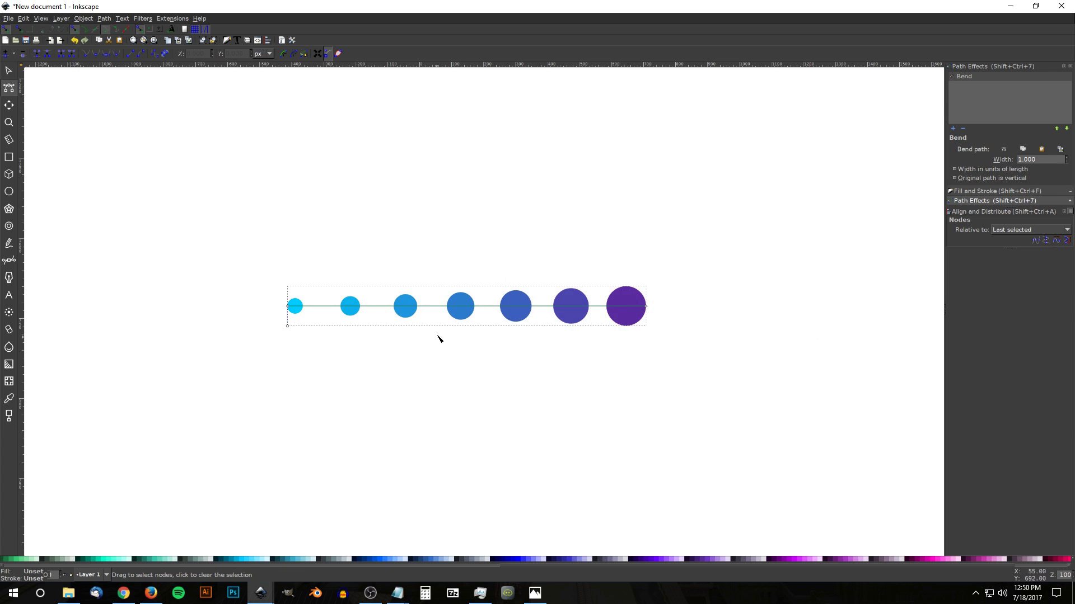
Step: Drag the green bend path upward into a gentle arch, raising both sides
left_click_drag(480, 308, 476, 256)
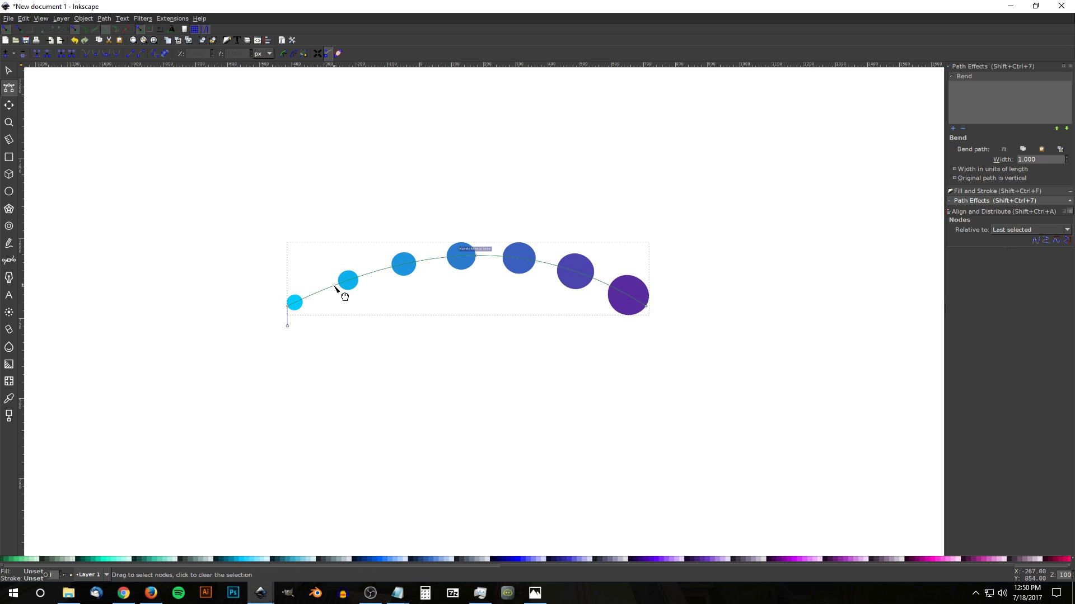
left_click_drag(336, 288, 333, 280)
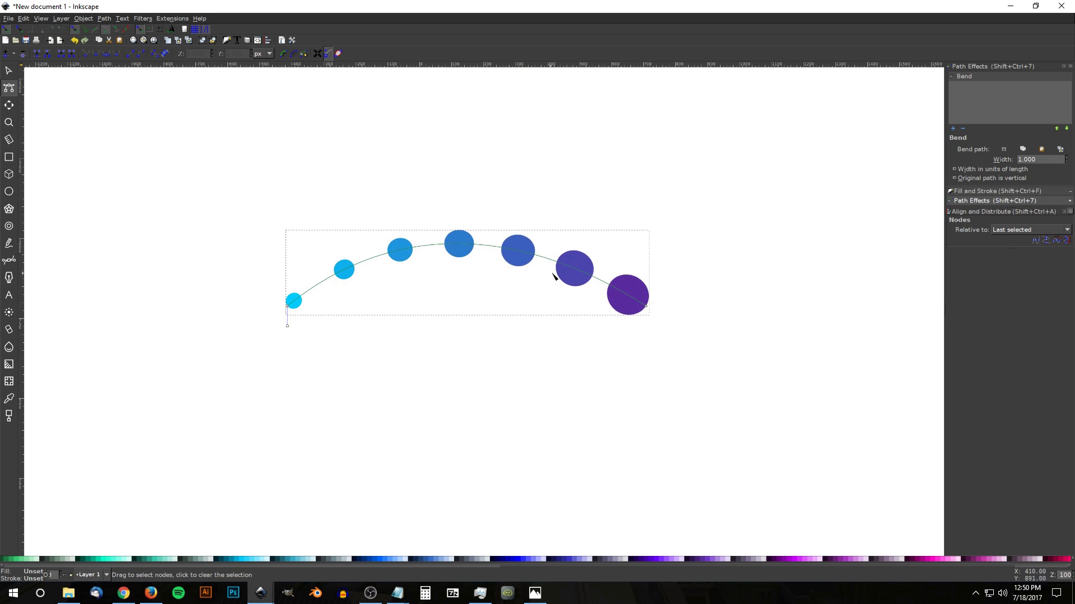
left_click_drag(583, 276, 587, 269)
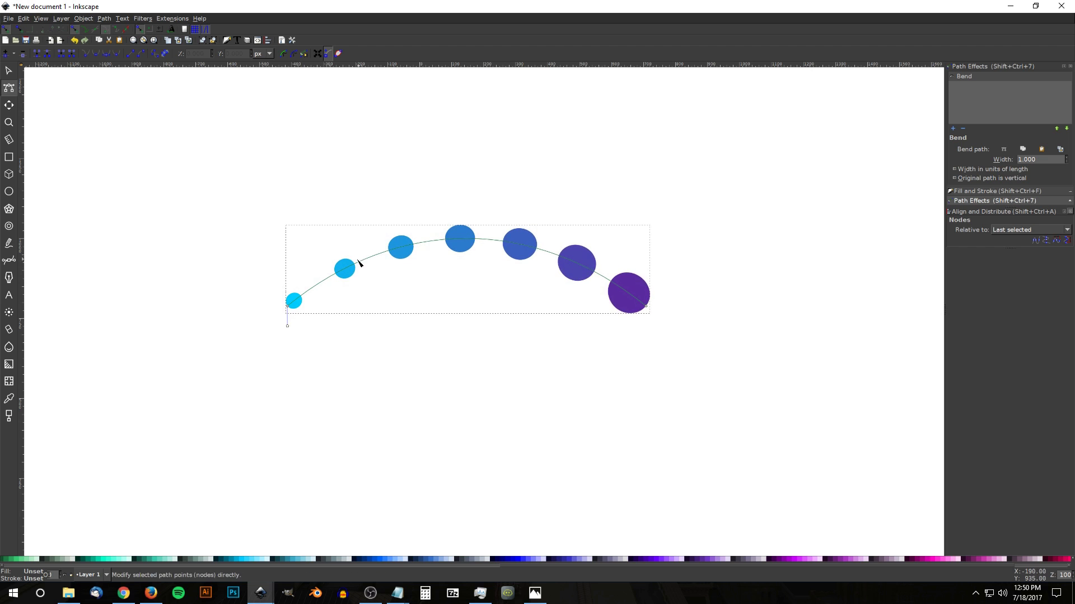
left_click_drag(344, 270, 344, 268)
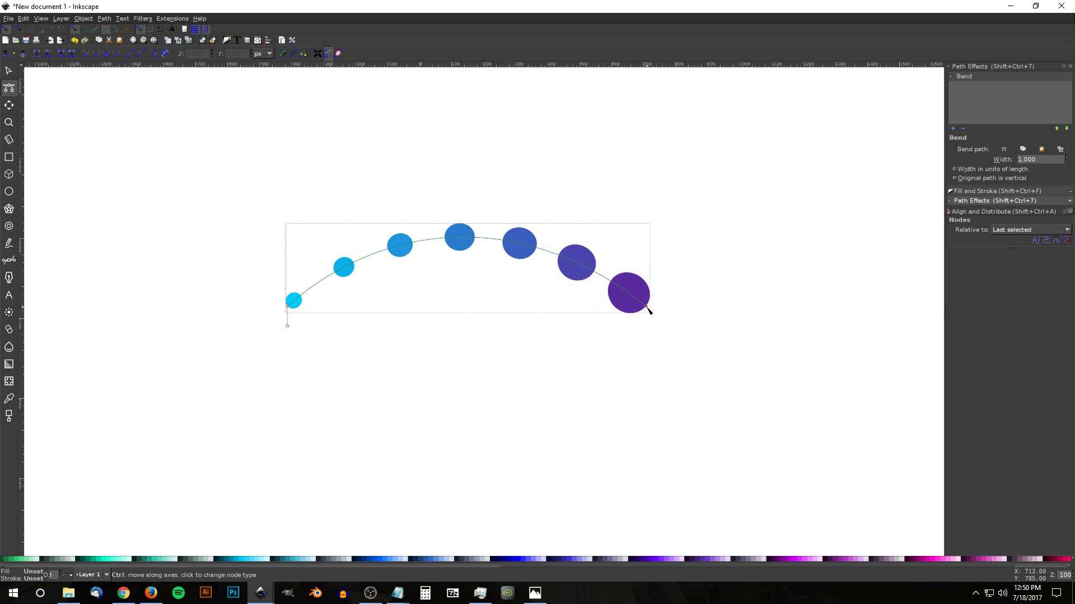
Step: Pull the bend's end node left, adjust the width, and convert the result to a path
left_click_drag(646, 309, 607, 307)
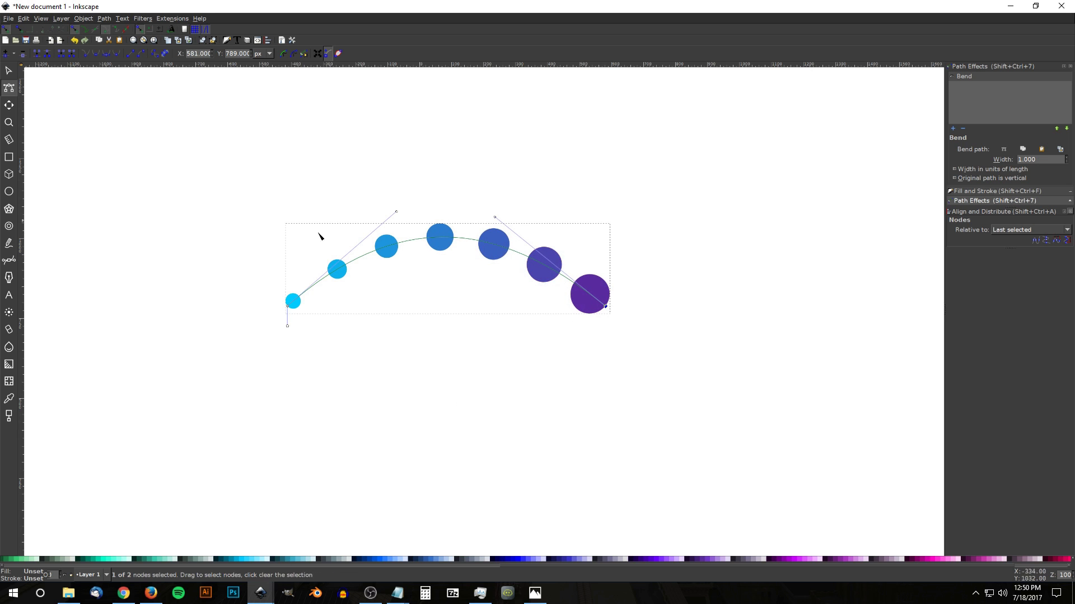
left_click_drag(287, 326, 303, 323)
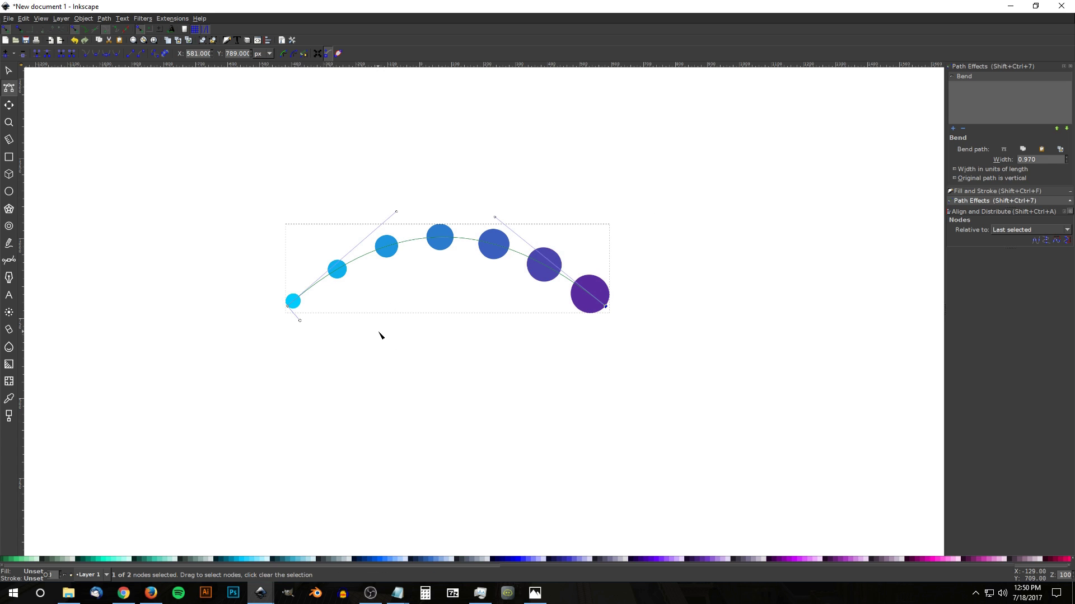
left_click(104, 18)
left_click(115, 25)
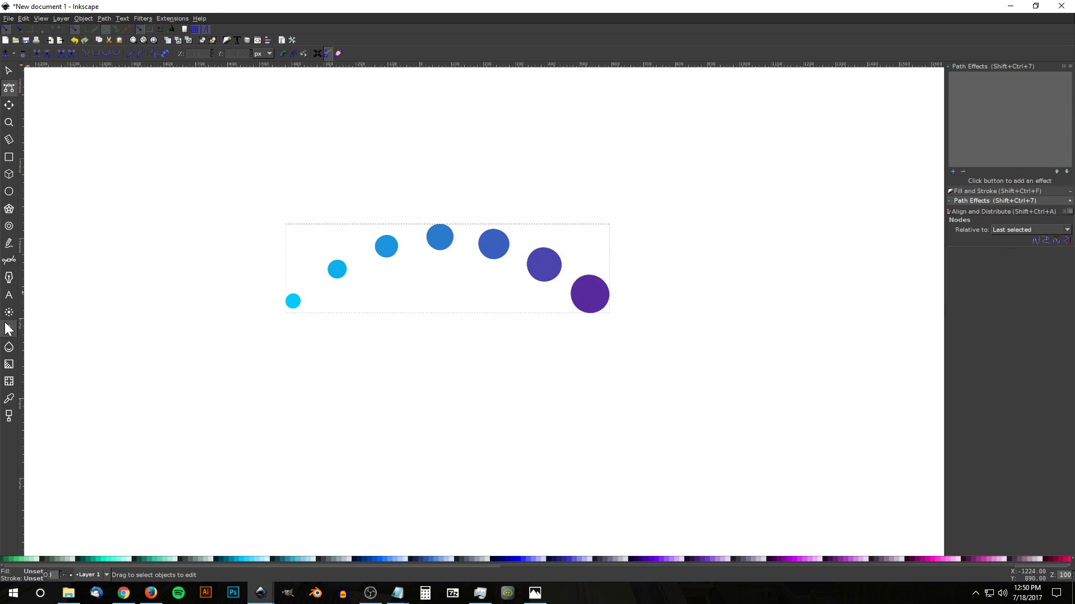
Step: Rotate the dot group 90° upright with Ctrl snapping and flip it horizontally
left_click(1069, 67)
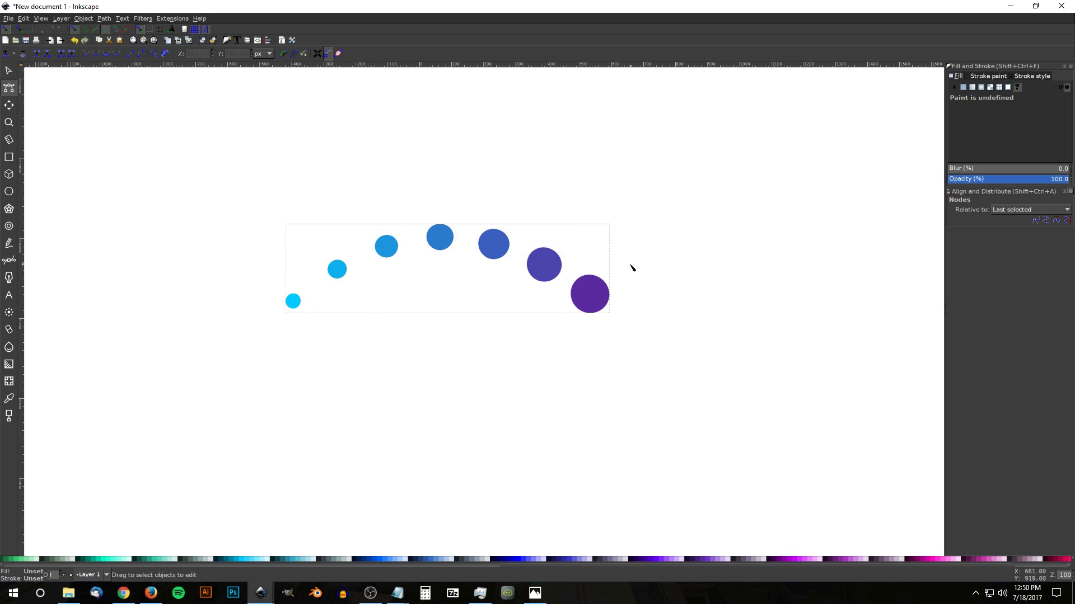
left_click(9, 72)
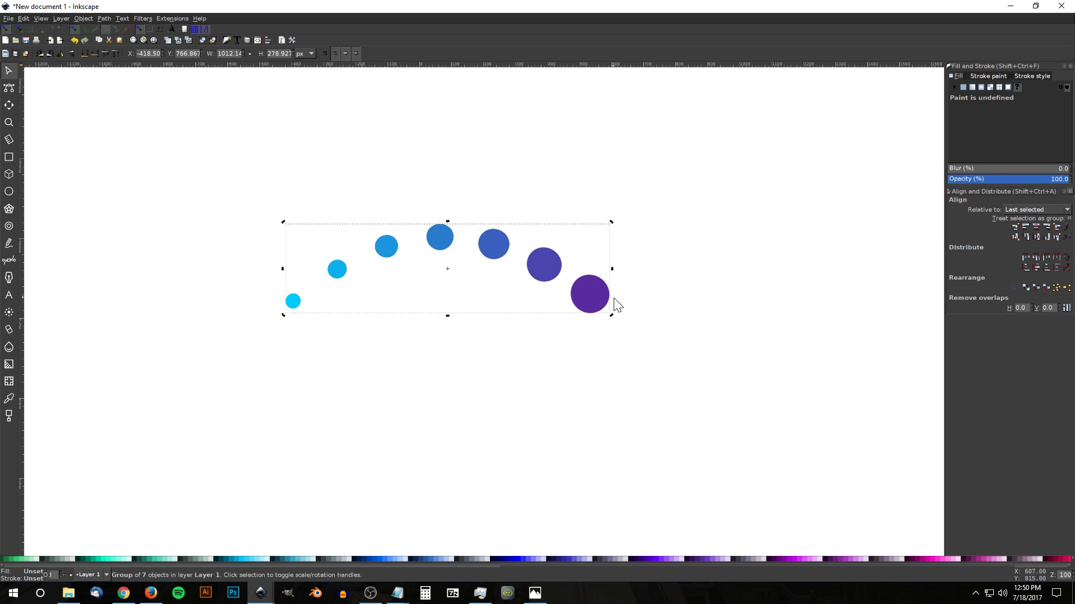
key("ctrl")
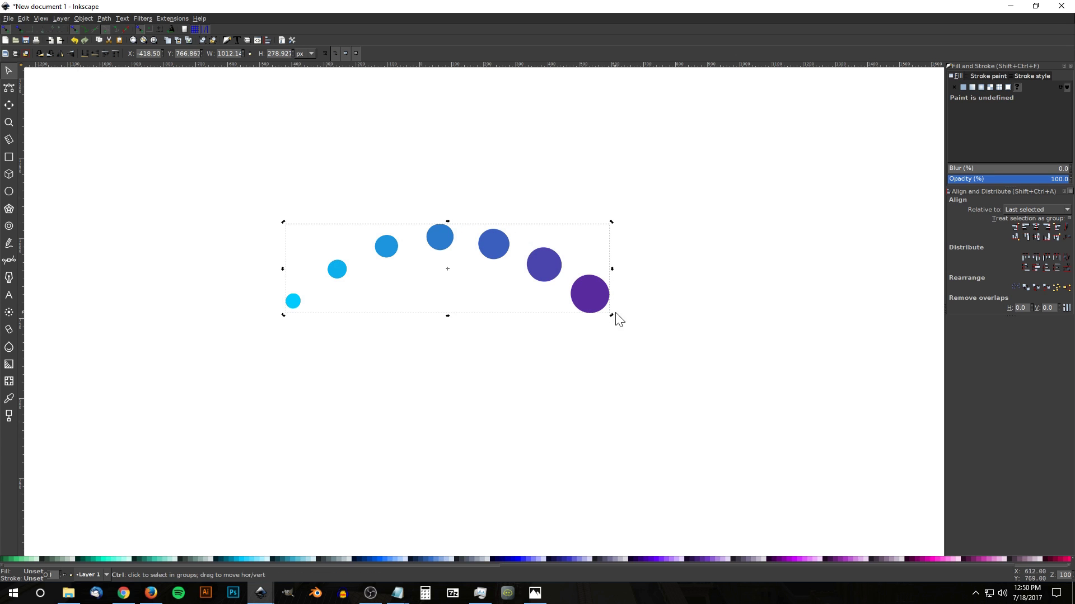
left_click_drag(612, 318, 498, 164)
left_click_drag(588, 261, 616, 280)
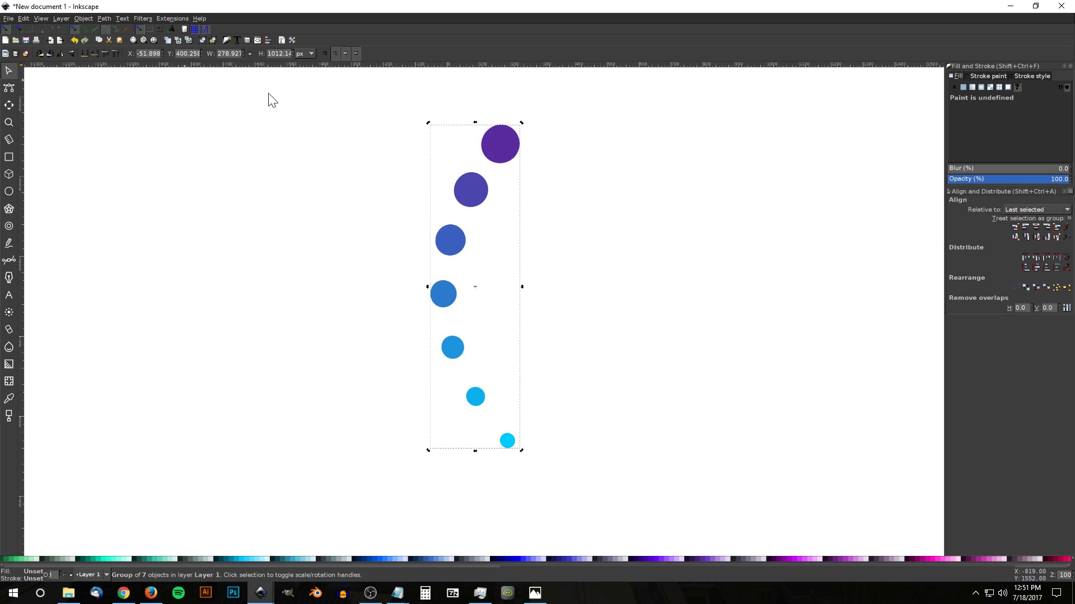
left_click(61, 52)
left_click_drag(491, 296, 593, 307)
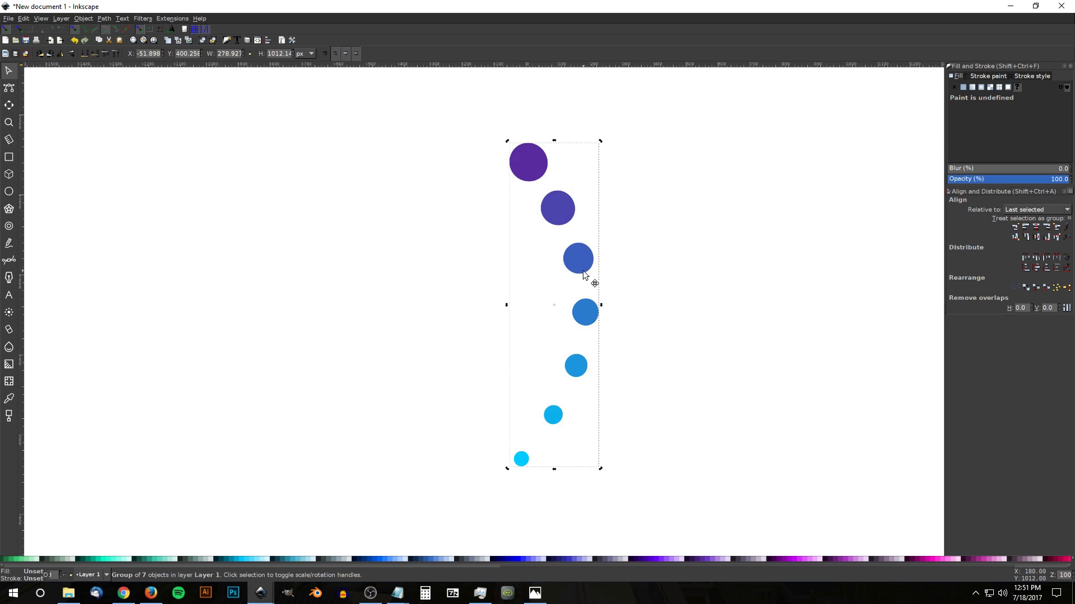
Step: Shrink the arm to about 68%, rotate it, and move its rotation centre below the dots
left_click_drag(601, 305, 596, 216)
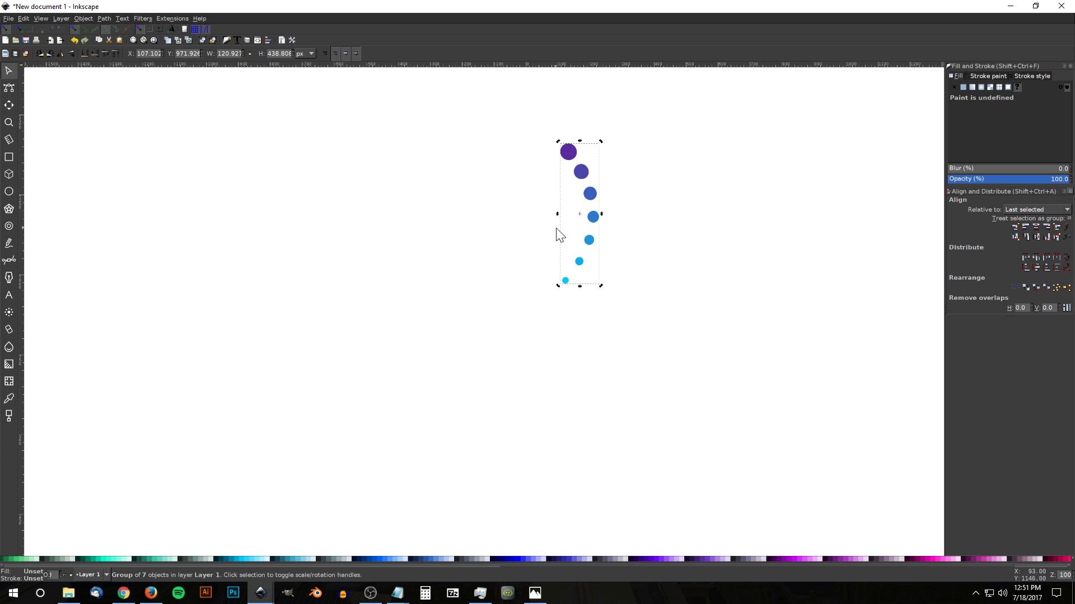
left_click(601, 147)
left_click_drag(600, 146, 588, 241)
left_click_drag(601, 147, 609, 253)
left_click_drag(505, 162, 536, 306)
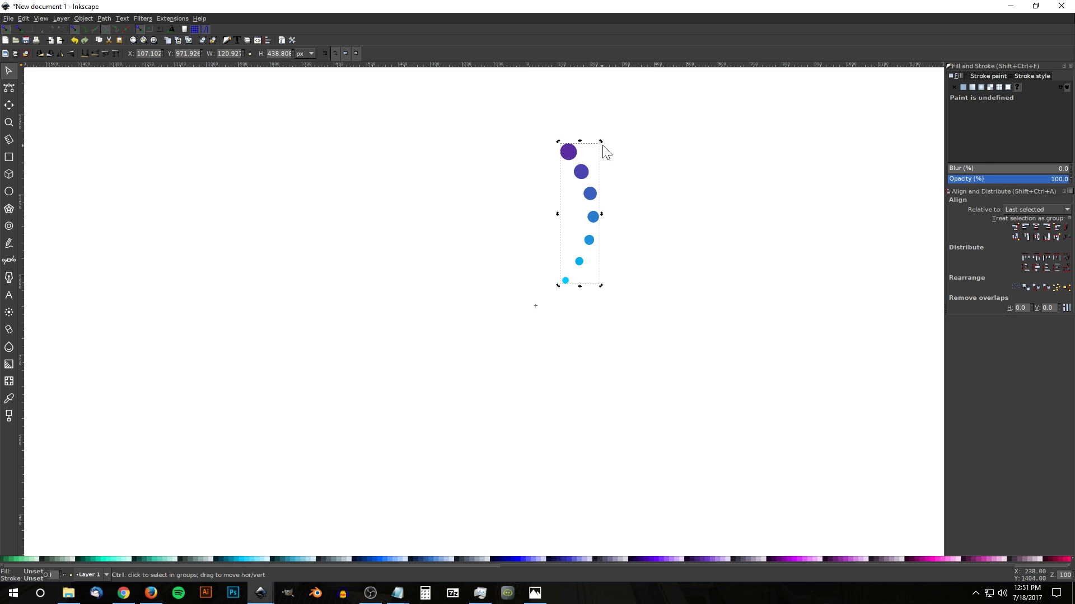
left_click_drag(602, 142, 606, 171)
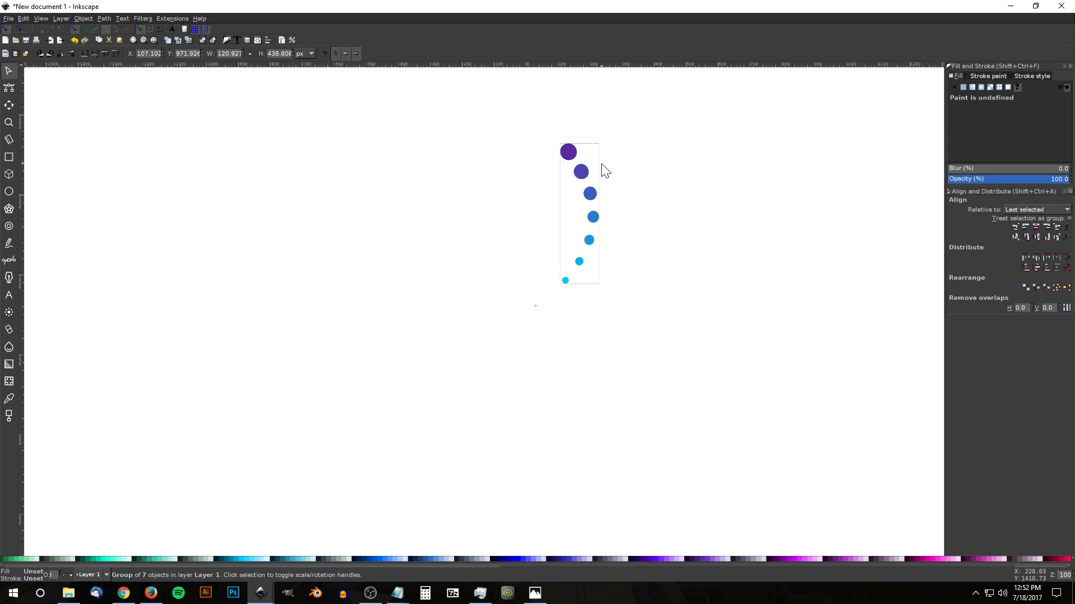
Step: Stamp rotated copies of the arm around the centre to form twelve arms
key("ctrl+d")
left_click_drag(606, 171, 520, 153)
key("ctrl+d")
key("ctrl+d")
key("space")
key("space")
key("space")
key("space")
key("space")
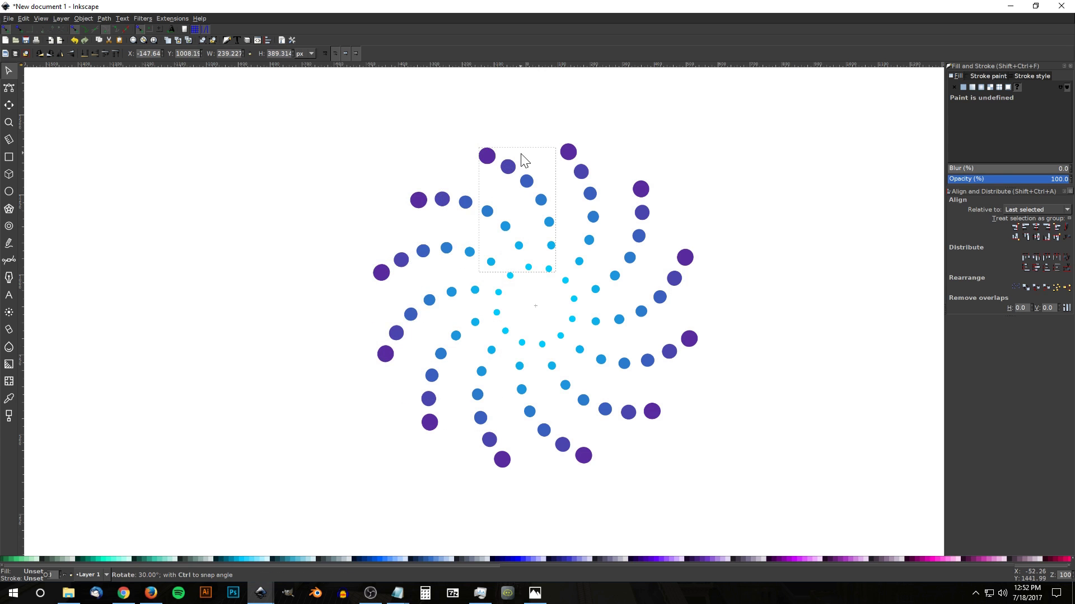
left_click_drag(520, 161, 486, 110)
Step: Group all twelve arms and shrink the spiral to about 507 px wide
left_click_drag(772, 457, 253, 78)
left_click_drag(371, 143, 380, 185)
left_click(202, 40)
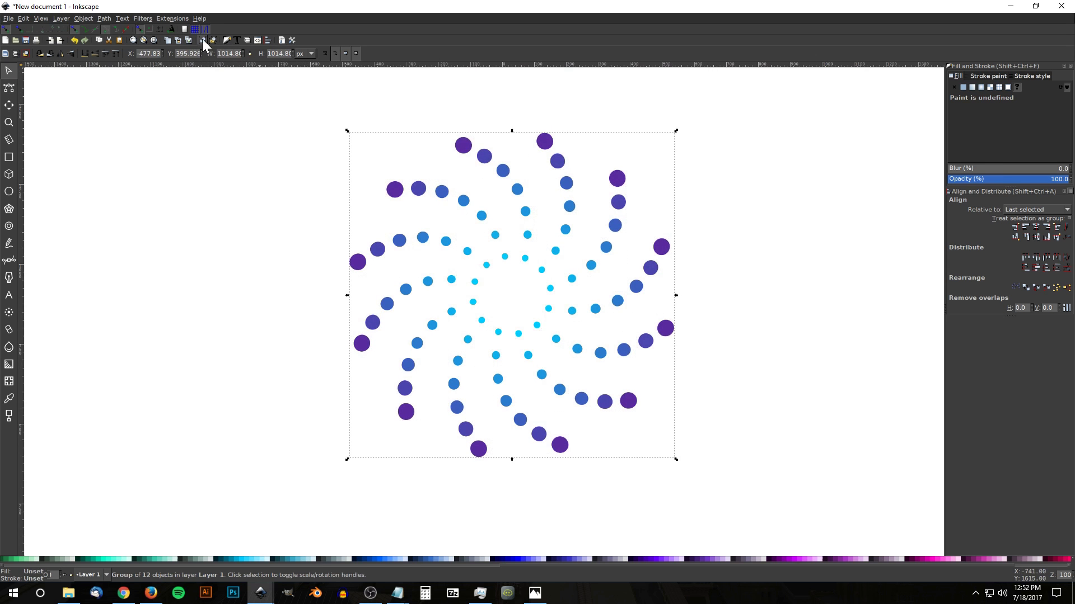
left_click_drag(679, 300, 420, 249)
left_click_drag(492, 245, 612, 306)
left_click(681, 316)
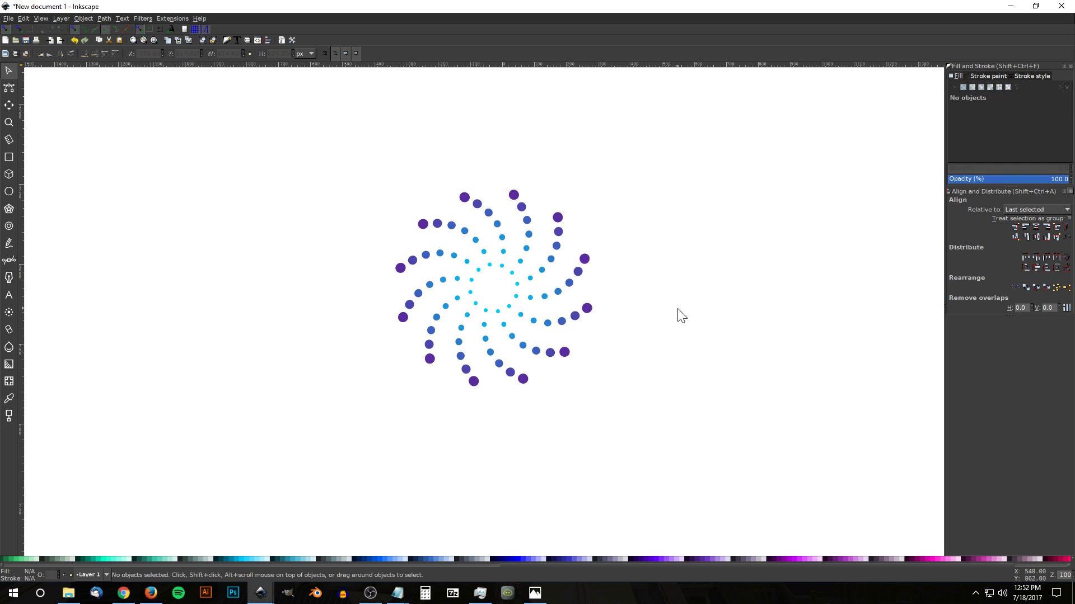